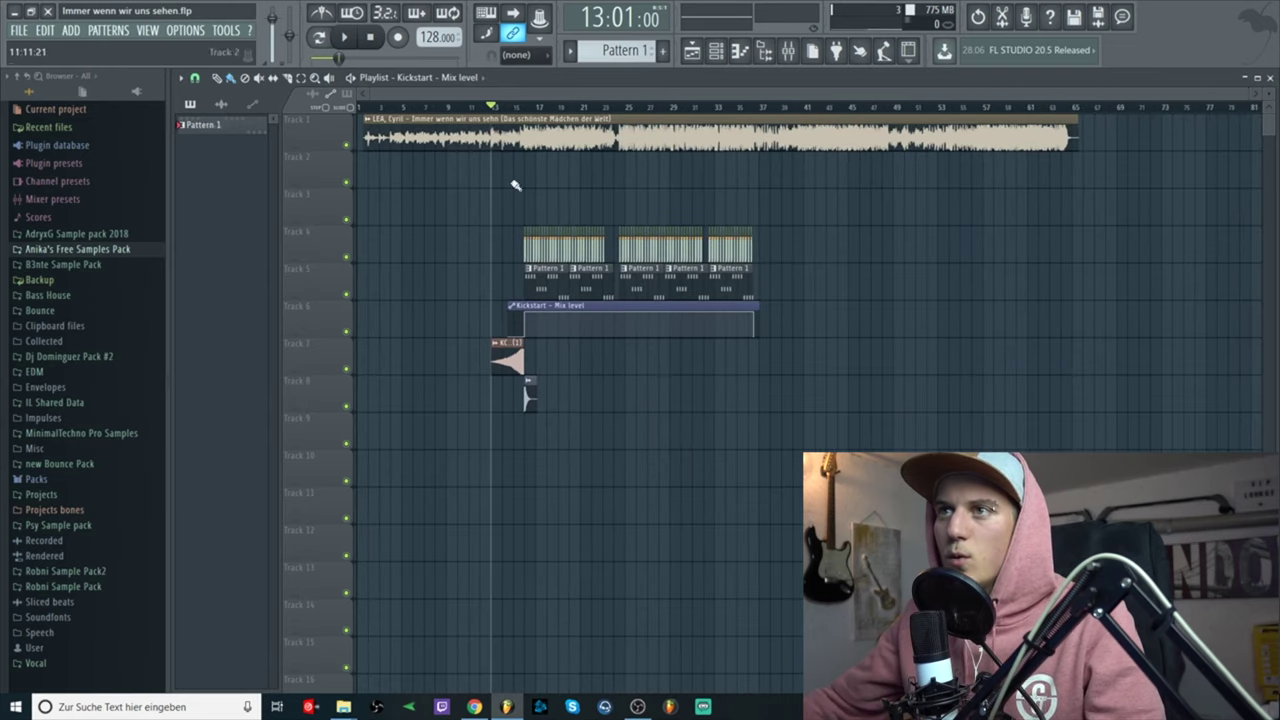
Mute tracks 4 to 8 and play the original song on track 1 from bar 2.
left_click_drag(347, 261, 350, 408)
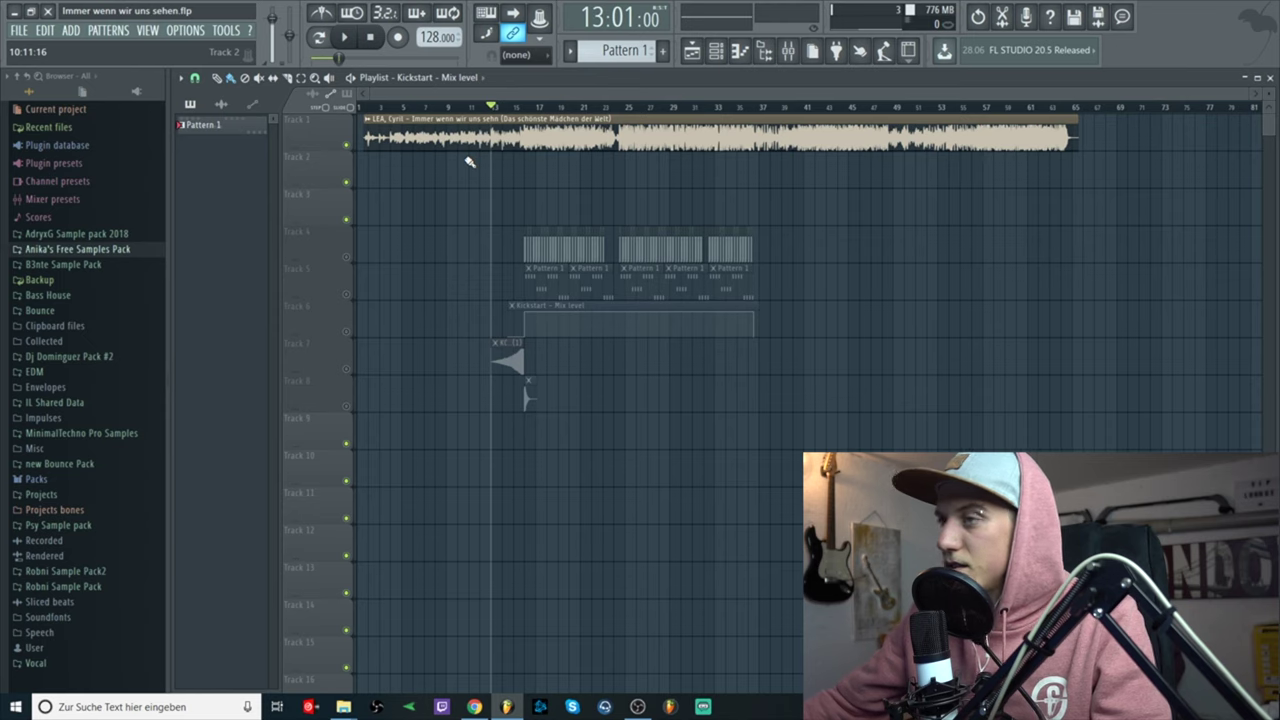
scroll(465, 100, "up", 4)
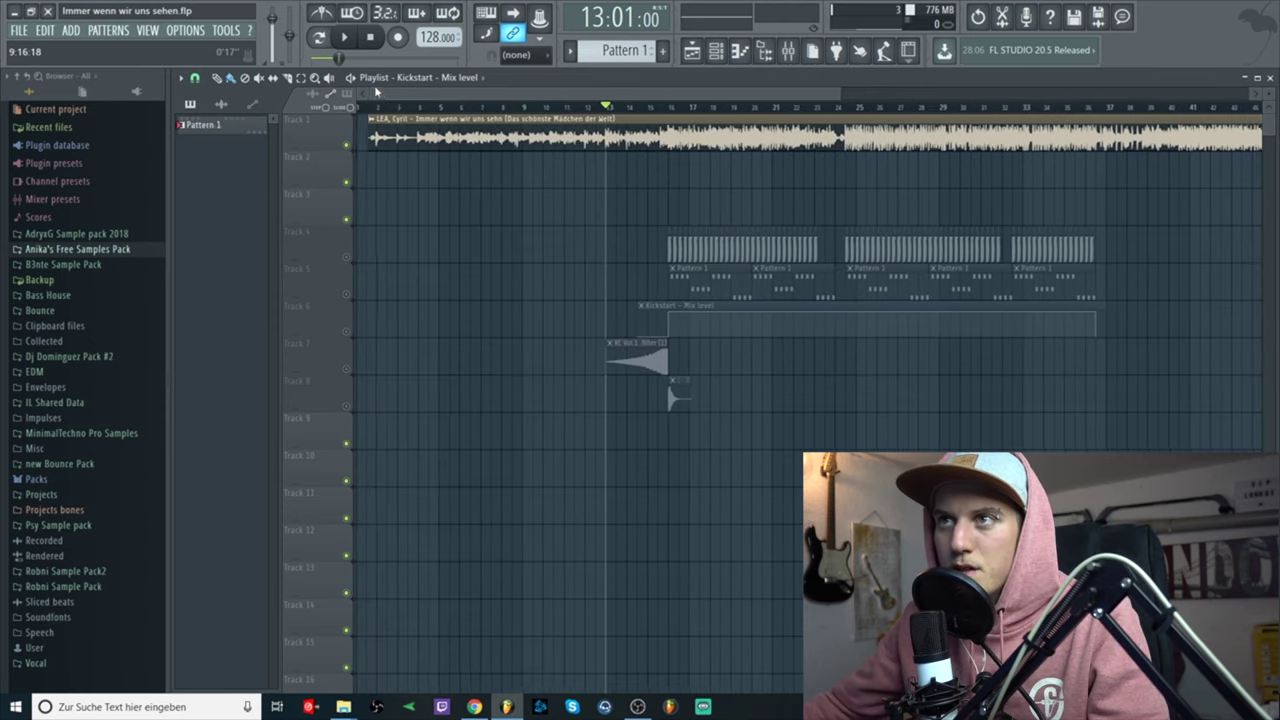
left_click(384, 107)
key("space")
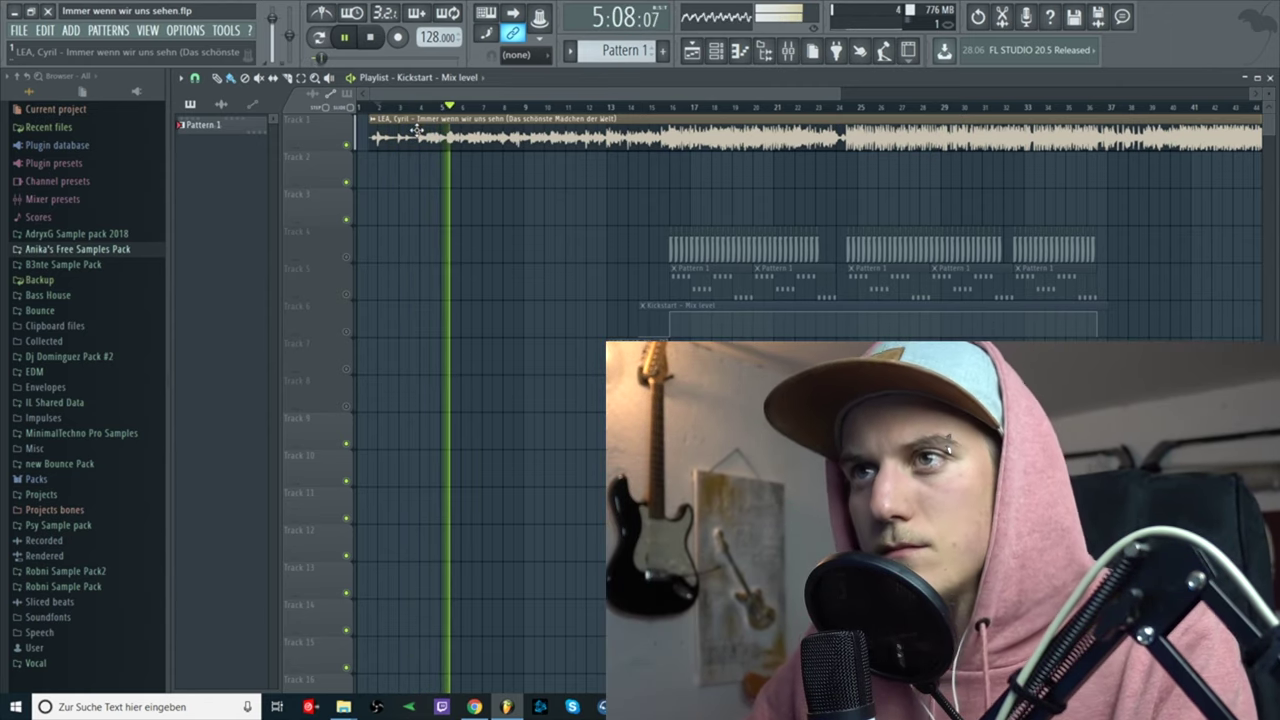
key("space")
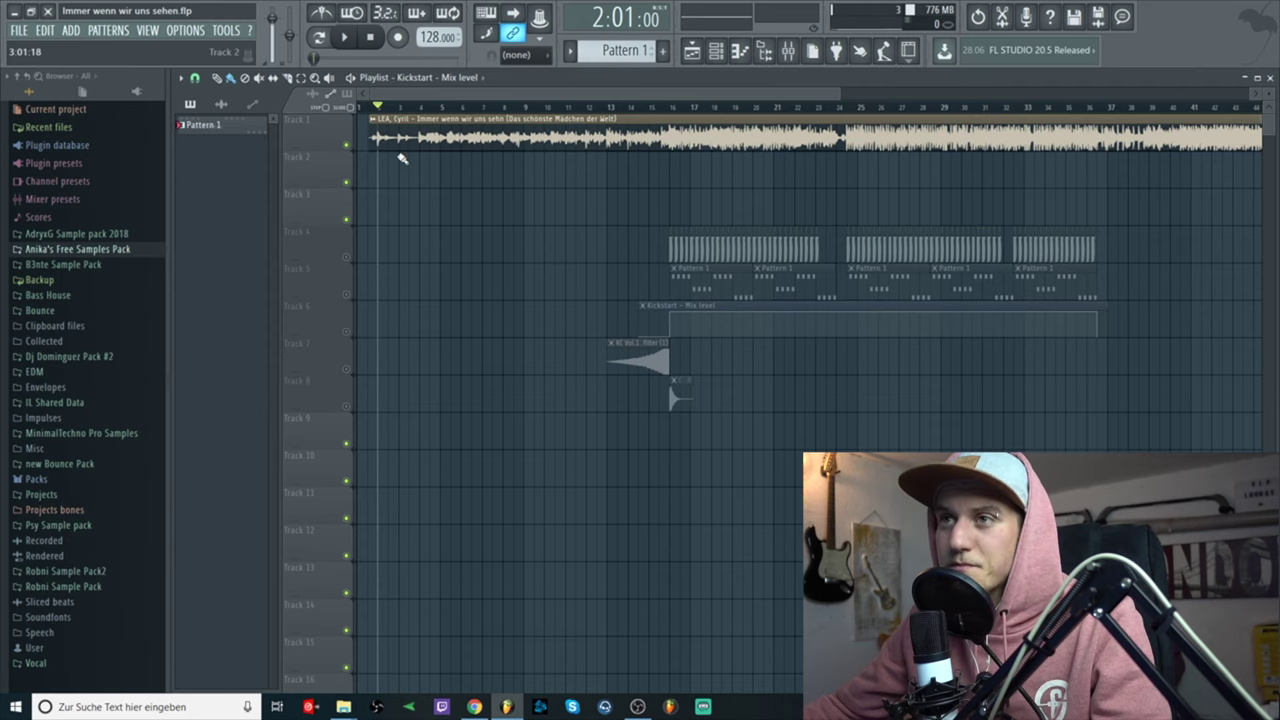
Examine the song's waveform on track 1 from its beginning to the section starting at bar 16.
scroll(374, 163, "up", 4)
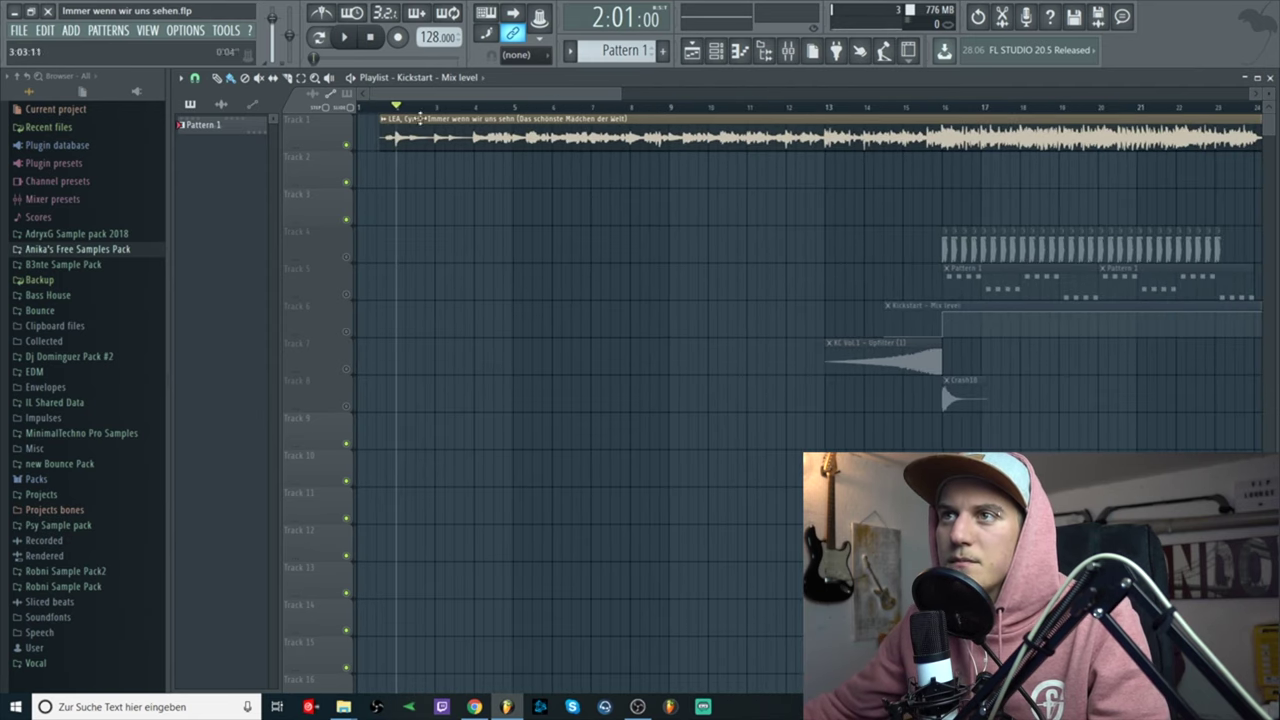
scroll(514, 163, "down", 1)
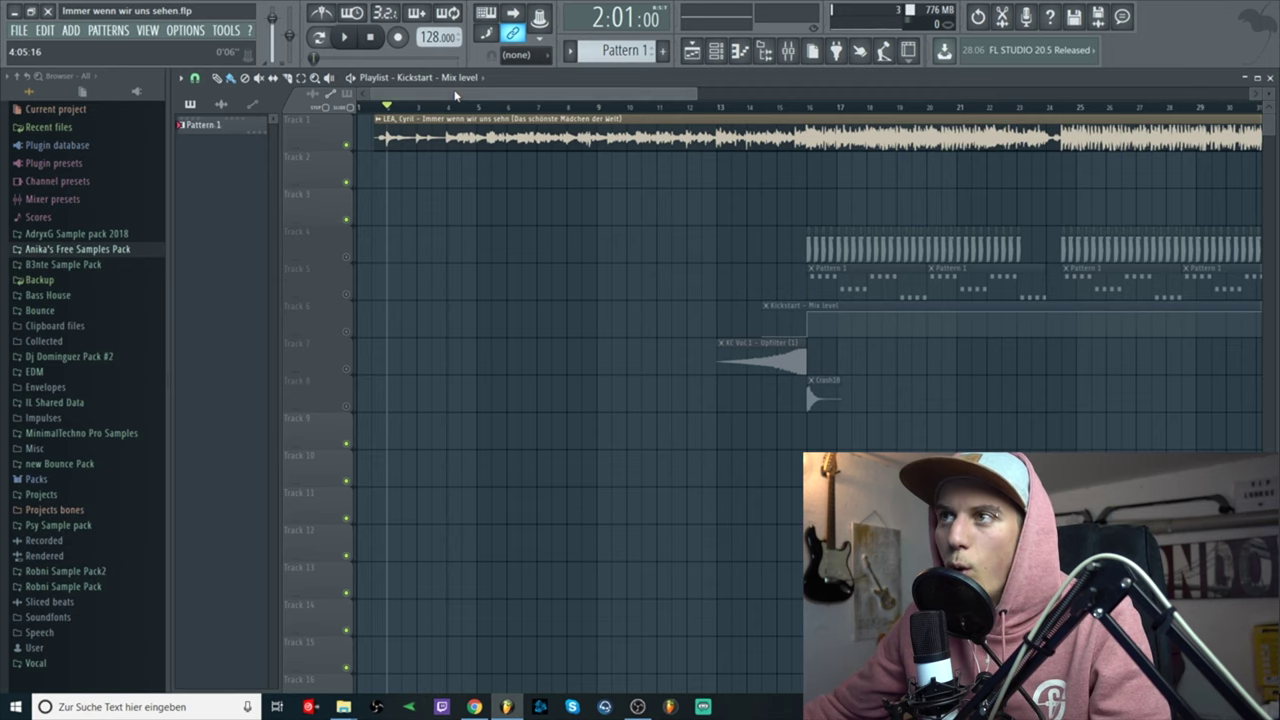
left_click_drag(455, 95, 528, 113)
scroll(547, 118, "down", 2)
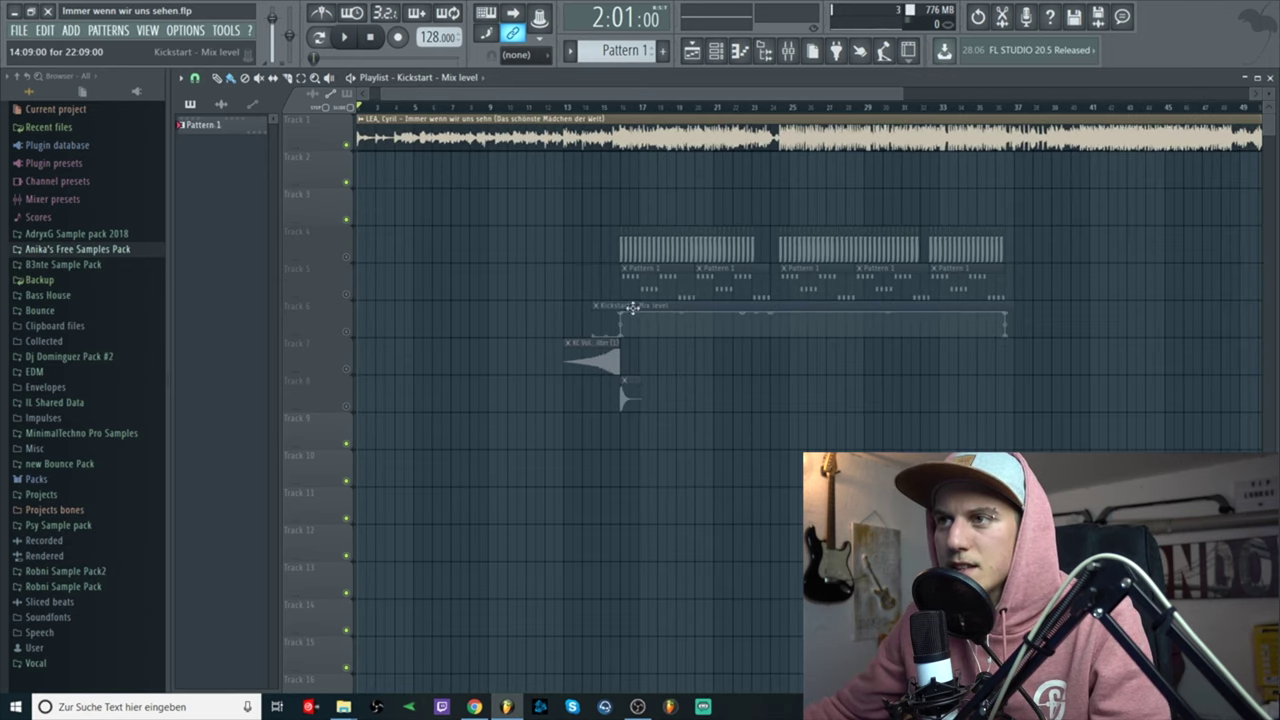
left_click(789, 52)
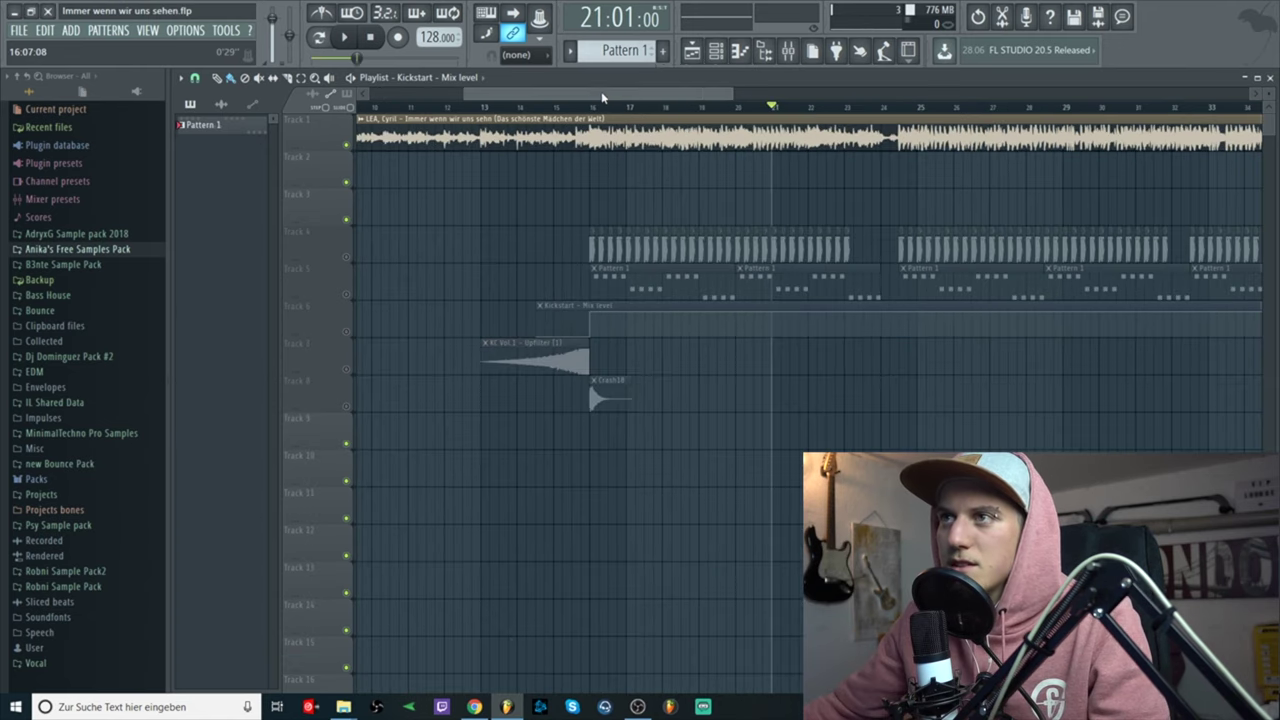
scroll(578, 96, "up", 2)
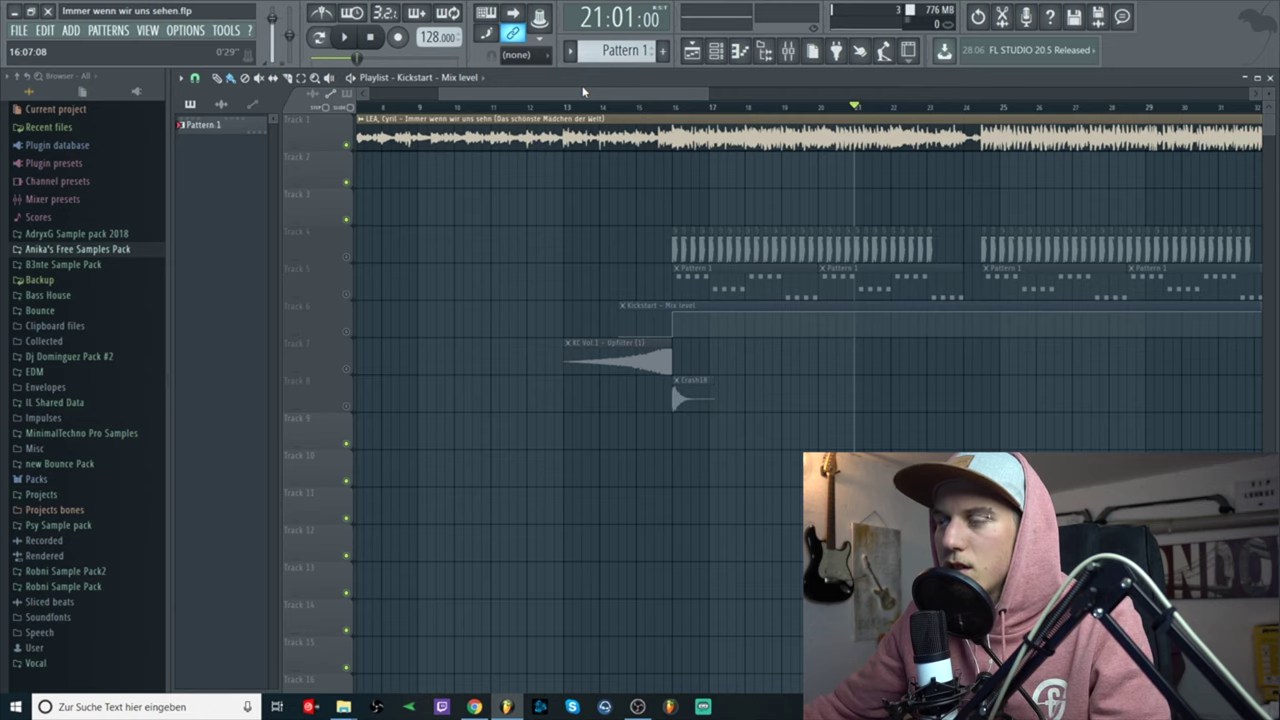
scroll(588, 95, "up", 4)
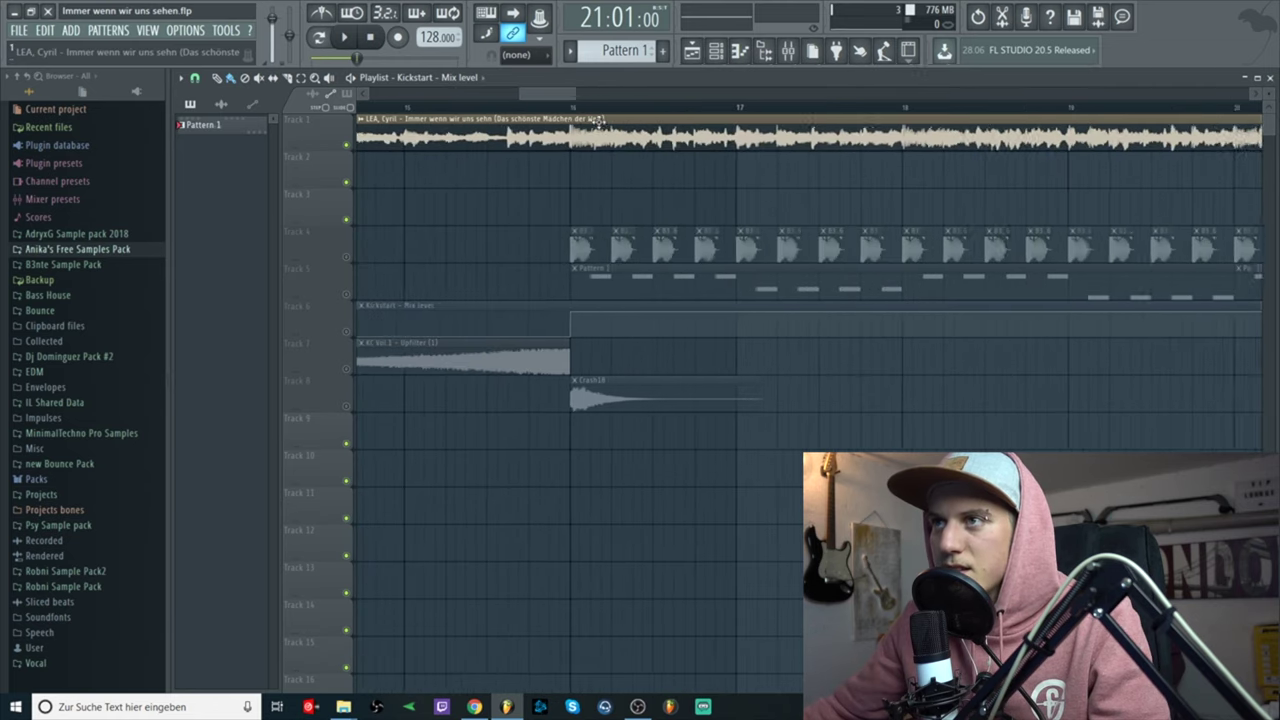
scroll(570, 100, "down", 4)
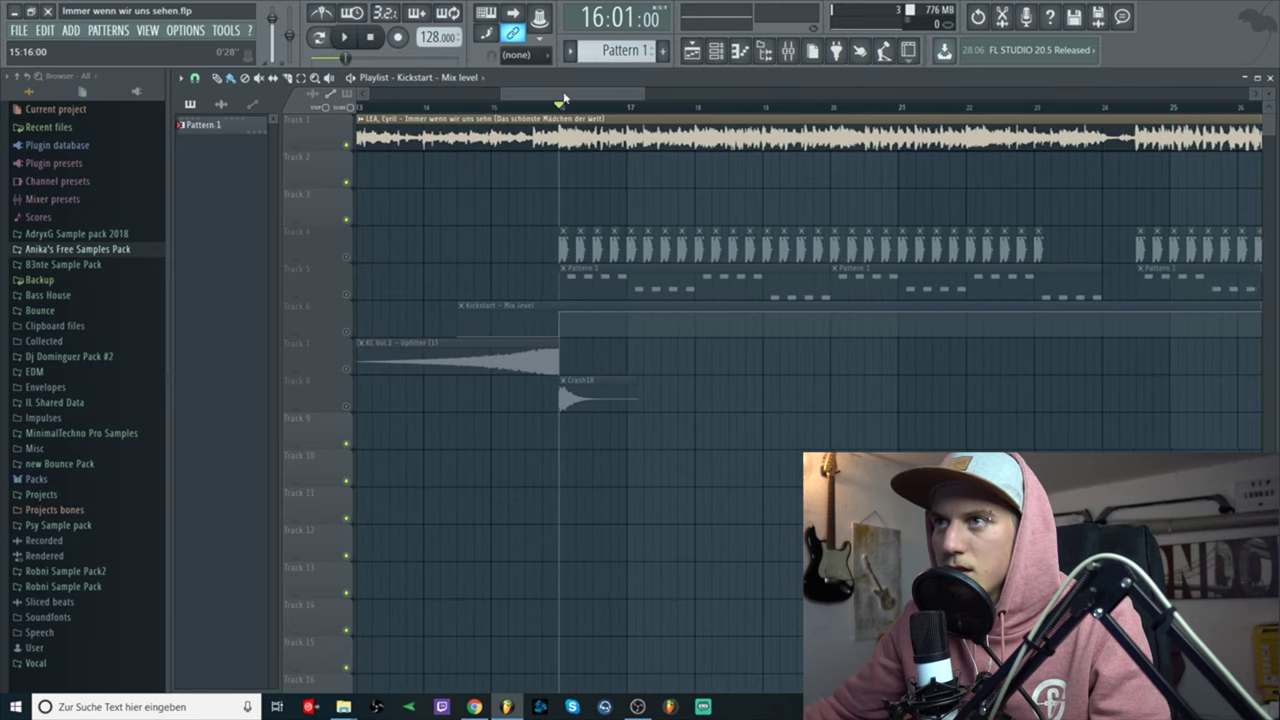
Play the song from bar 14 across the section change at bar 16.
left_click(580, 107)
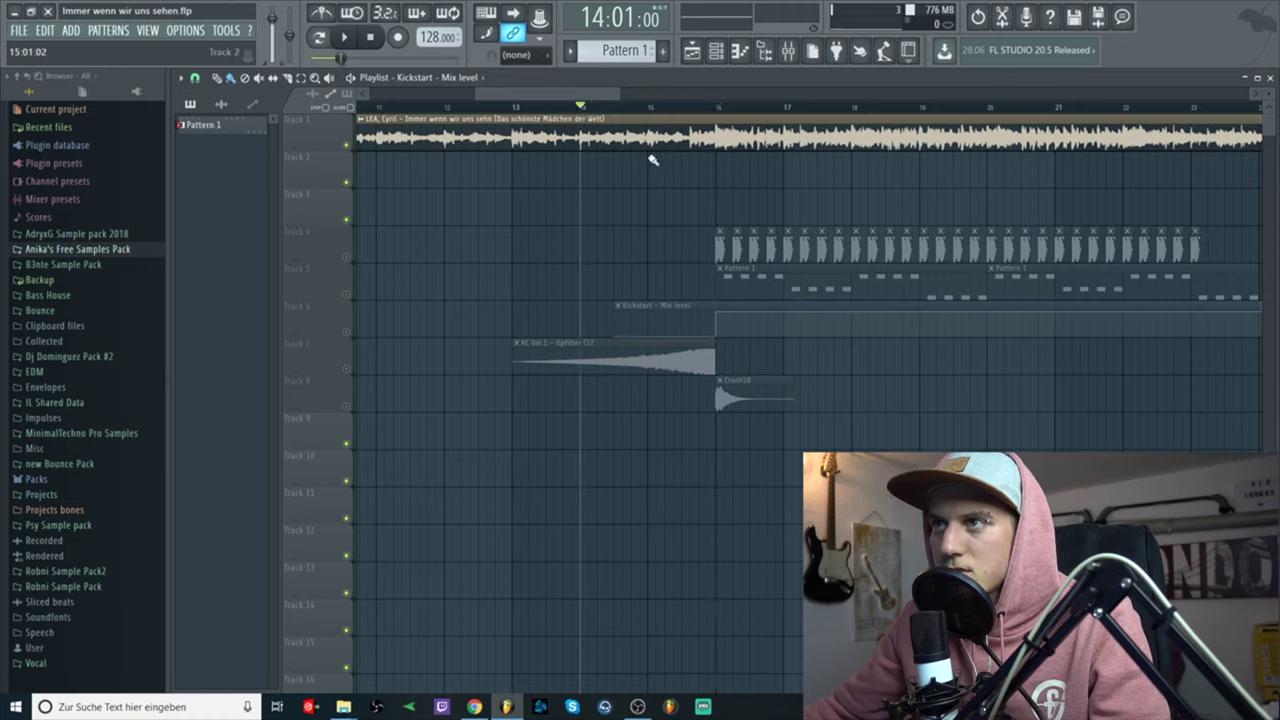
key("space")
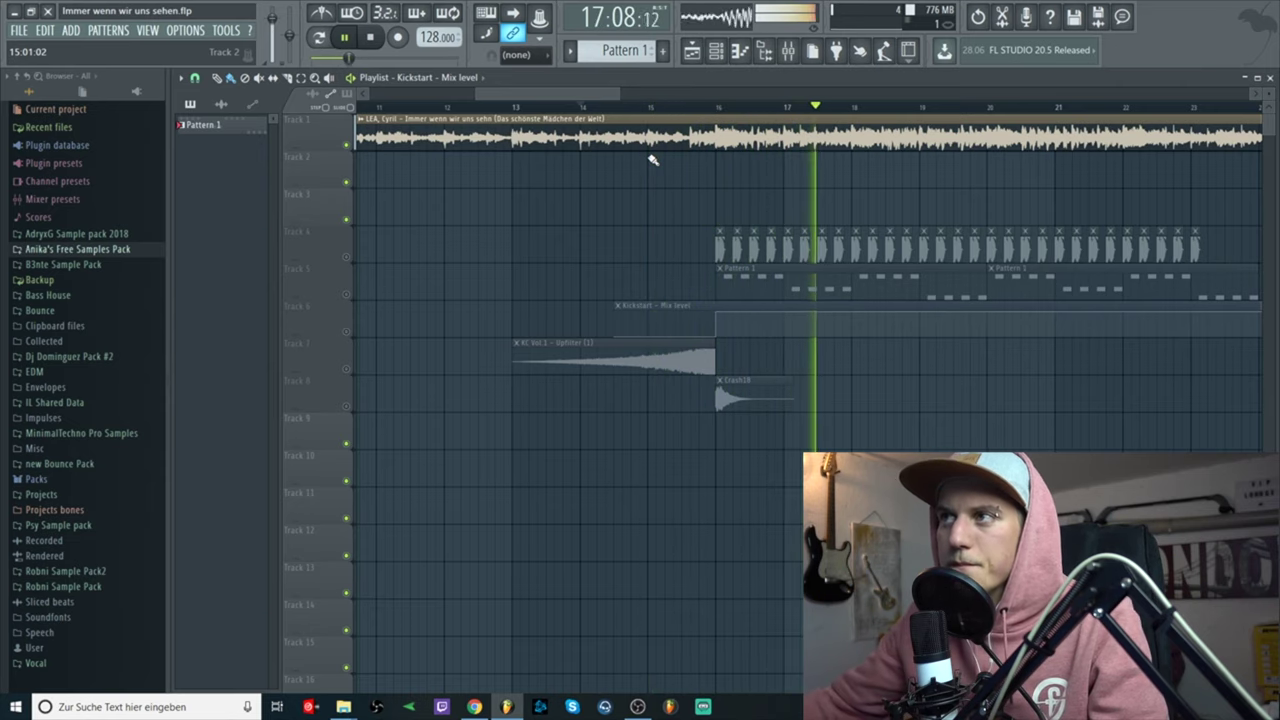
key("space")
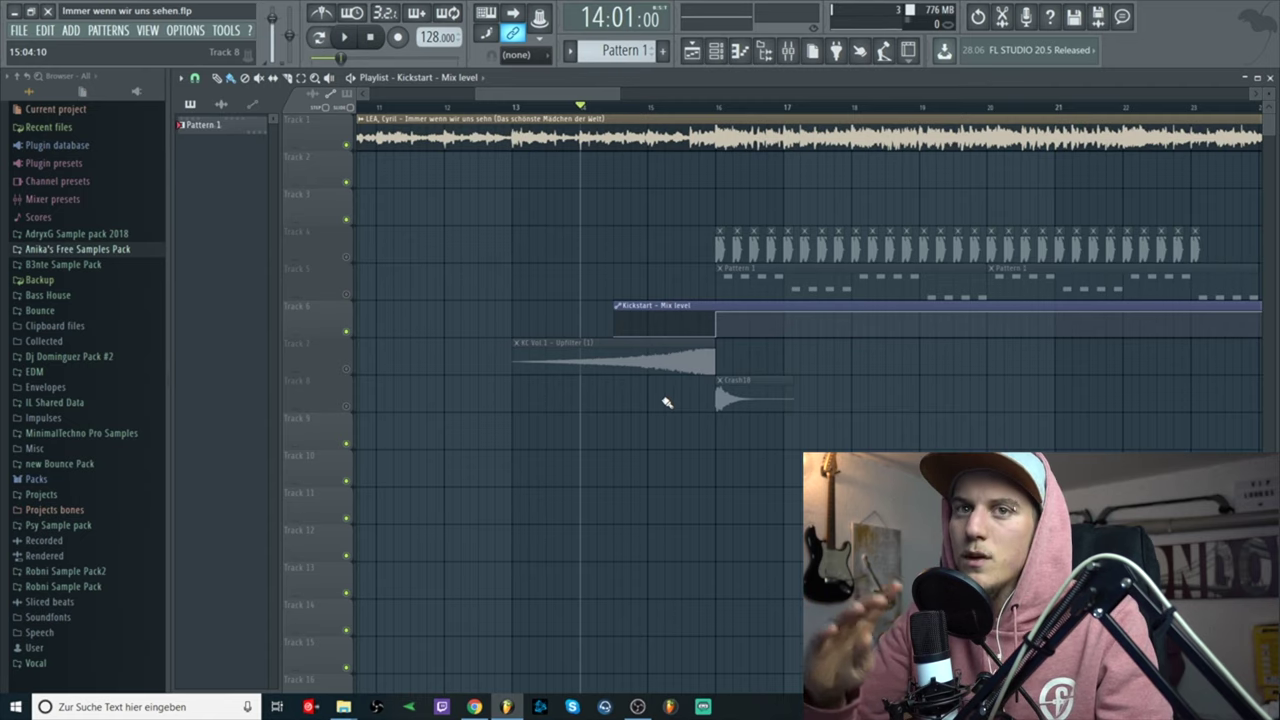
Play the song from bar 14 with the Kickstart mix level automation active, and mute track 6 again.
key("space")
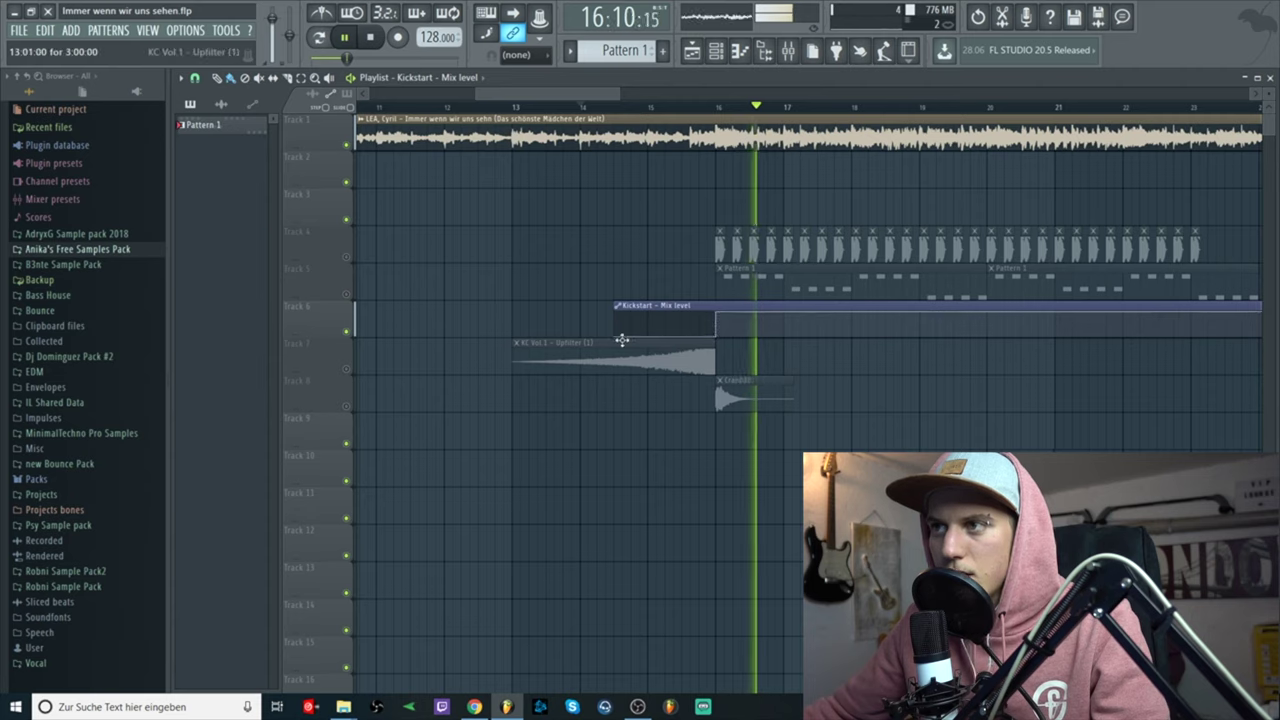
left_click(348, 332)
key("space")
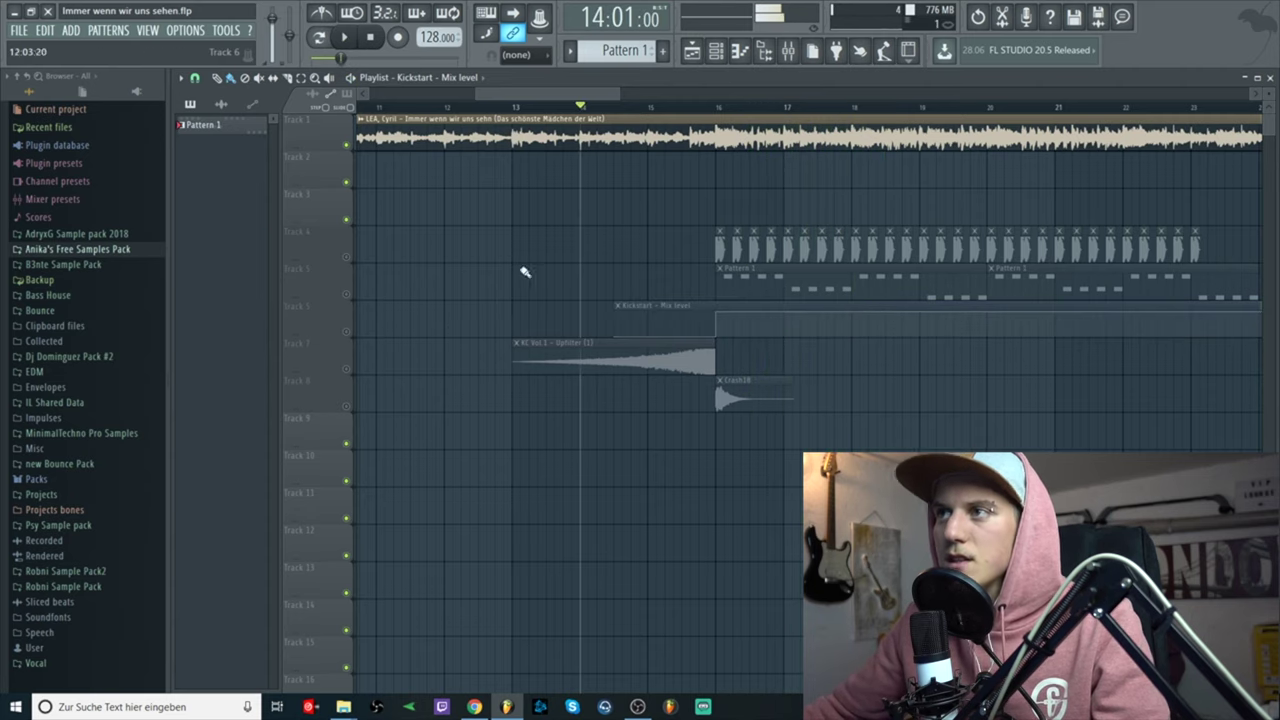
Inspect the point at bar 16 in the Kickstart mix level automation and unmute track 6.
scroll(712, 160, "up", 3)
scroll(630, 108, "up", 3)
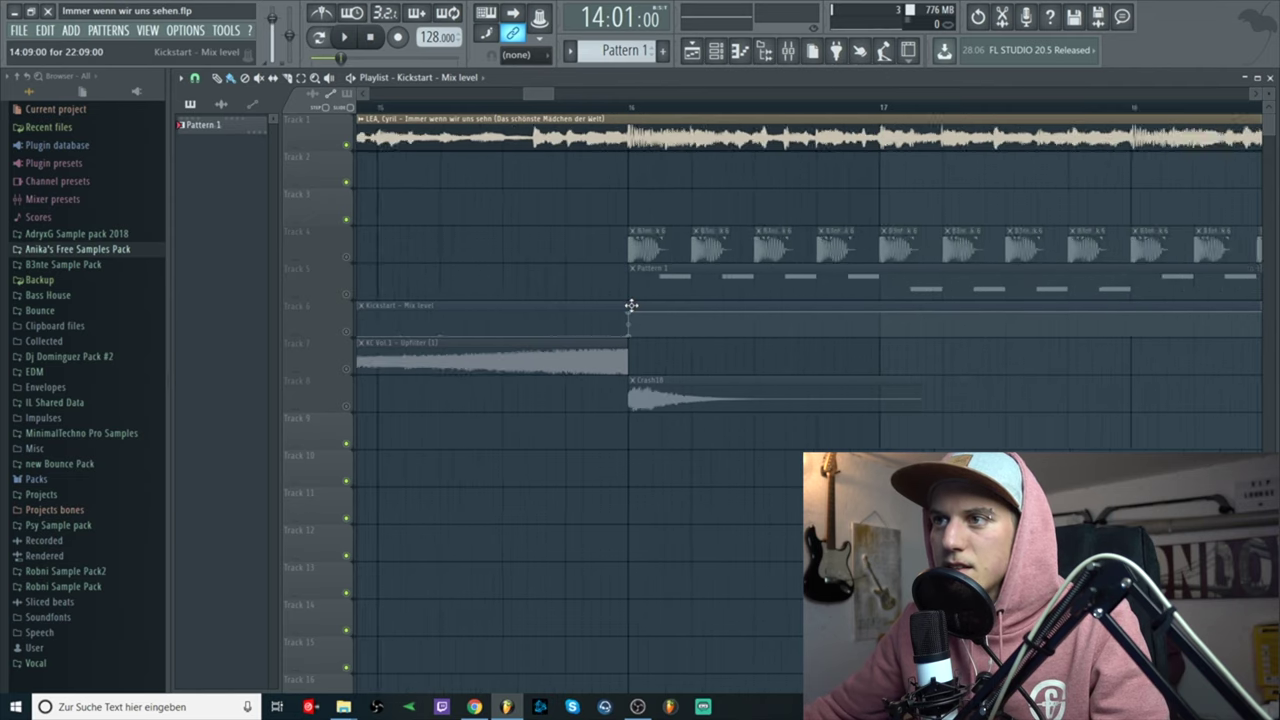
left_click(629, 107)
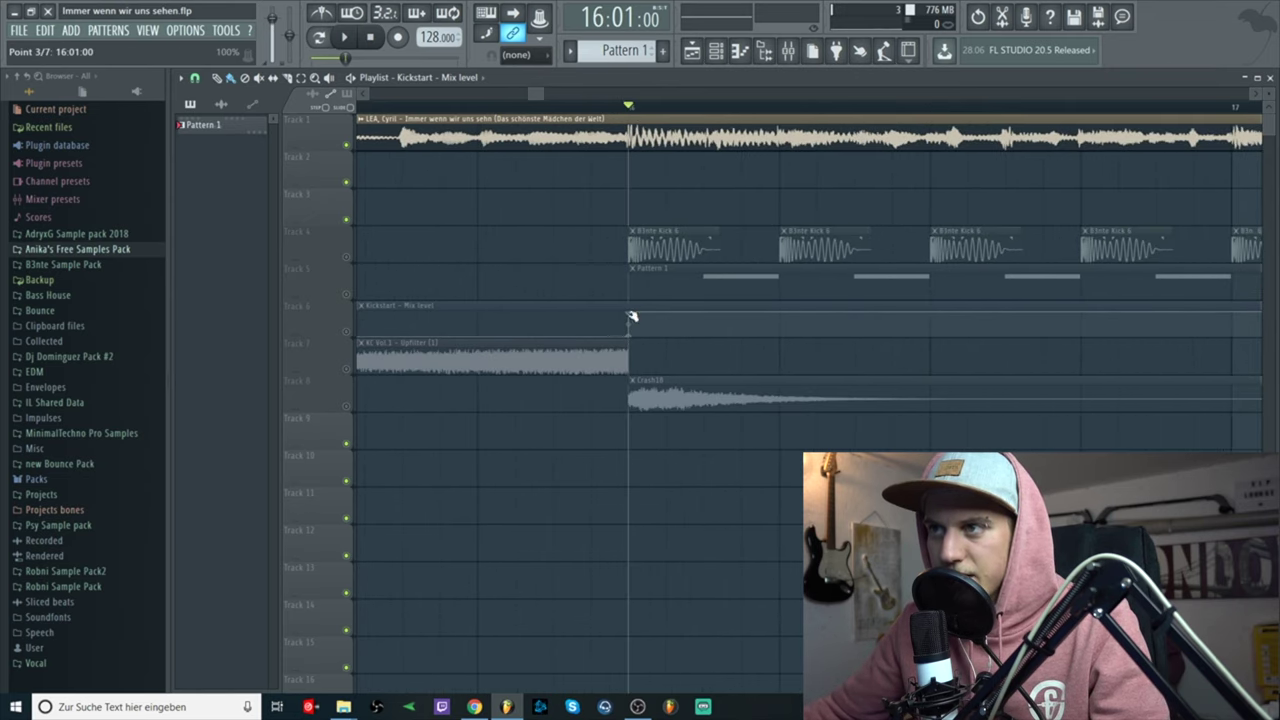
scroll(634, 316, "up", 2)
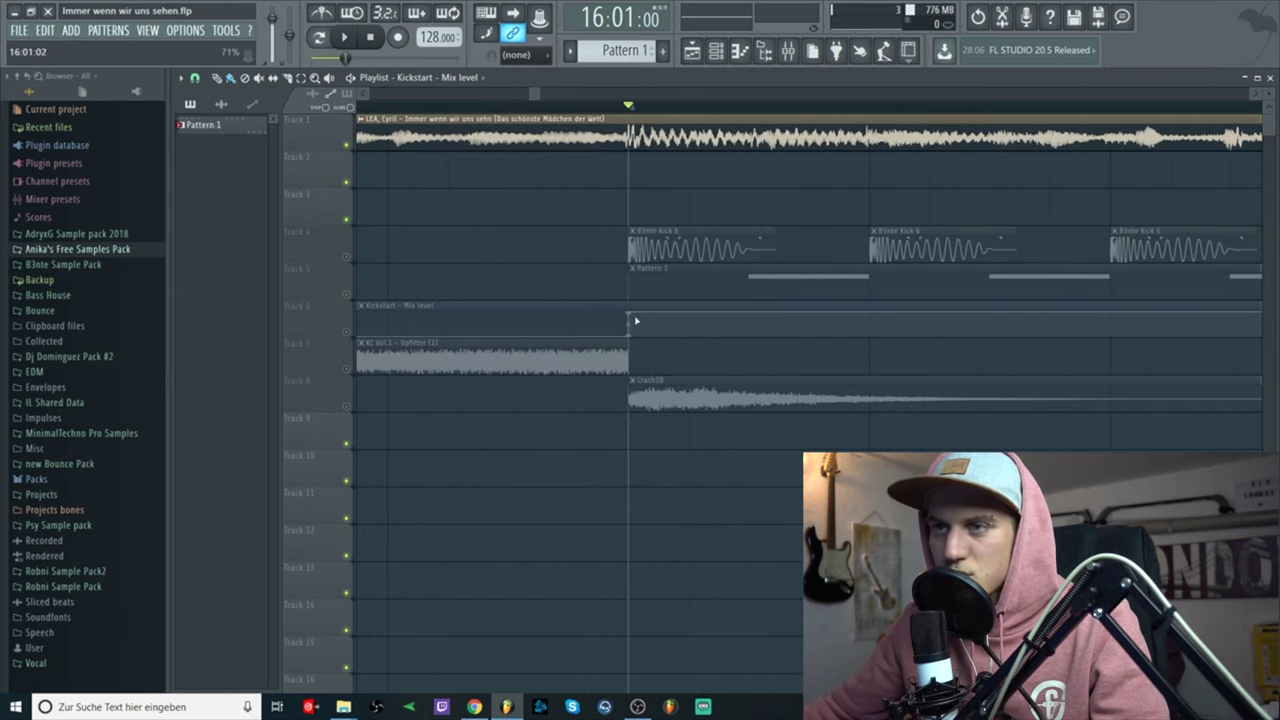
scroll(763, 210, "down", 4)
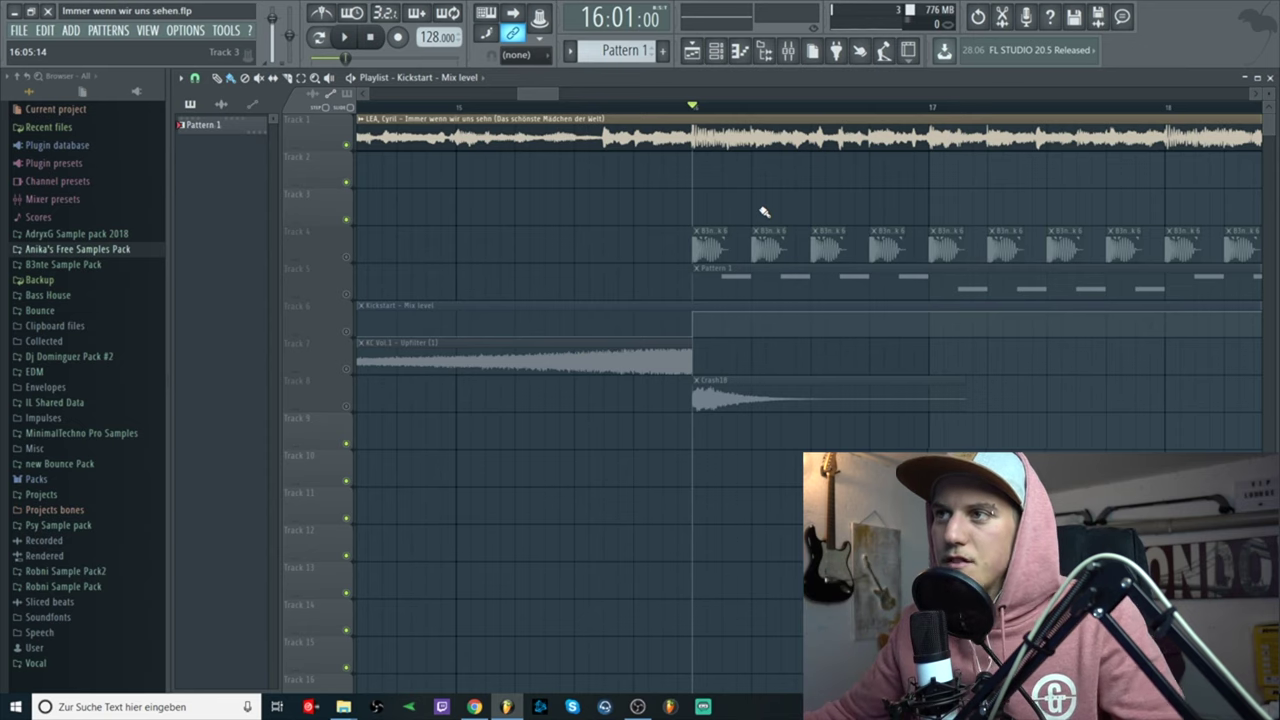
scroll(771, 205, "down", 2)
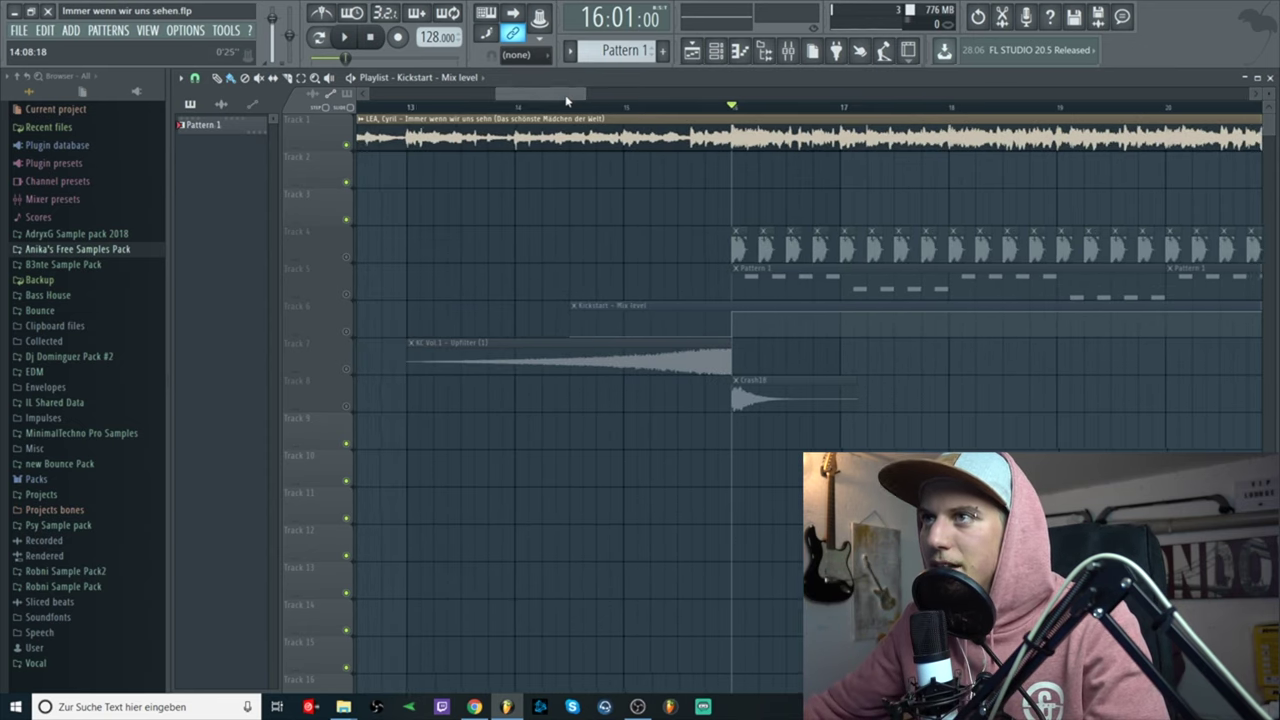
scroll(577, 108, "down", 2)
scroll(738, 147, "down", 3)
left_click(347, 332)
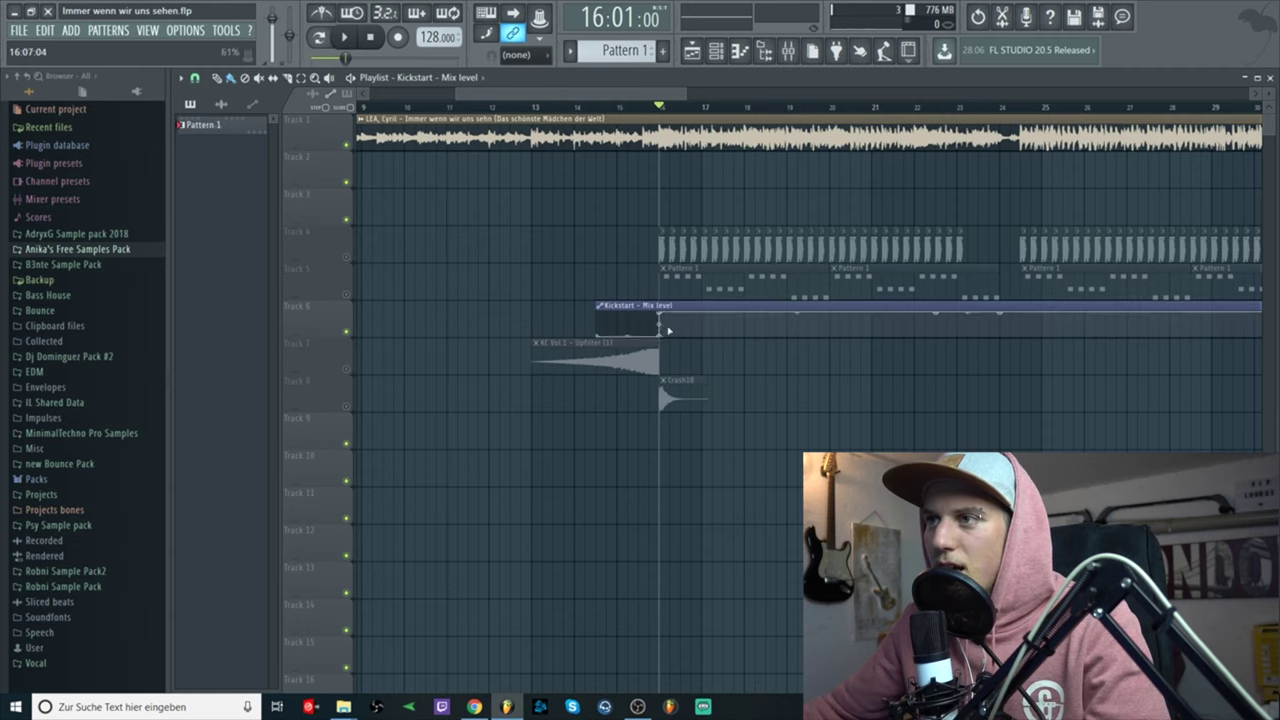
Open the mixer and check which mixer track the song clip is routed to in its channel settings.
left_click(788, 50)
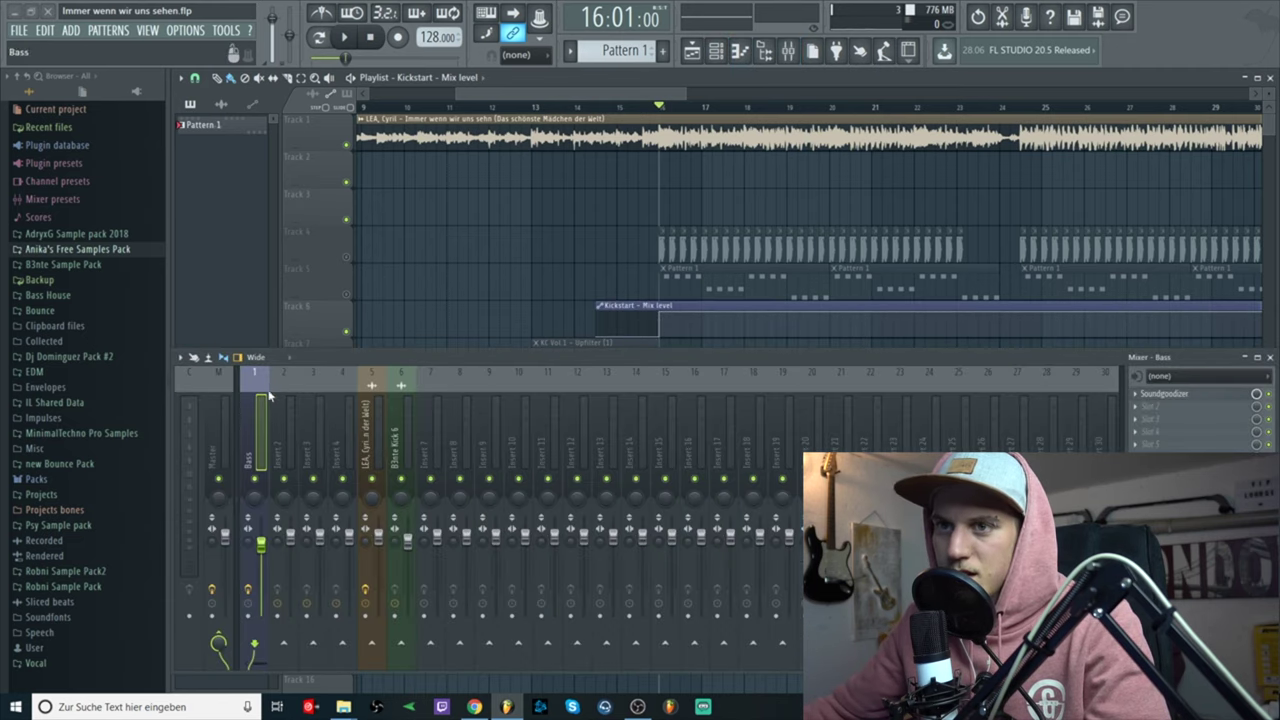
double_click(380, 135)
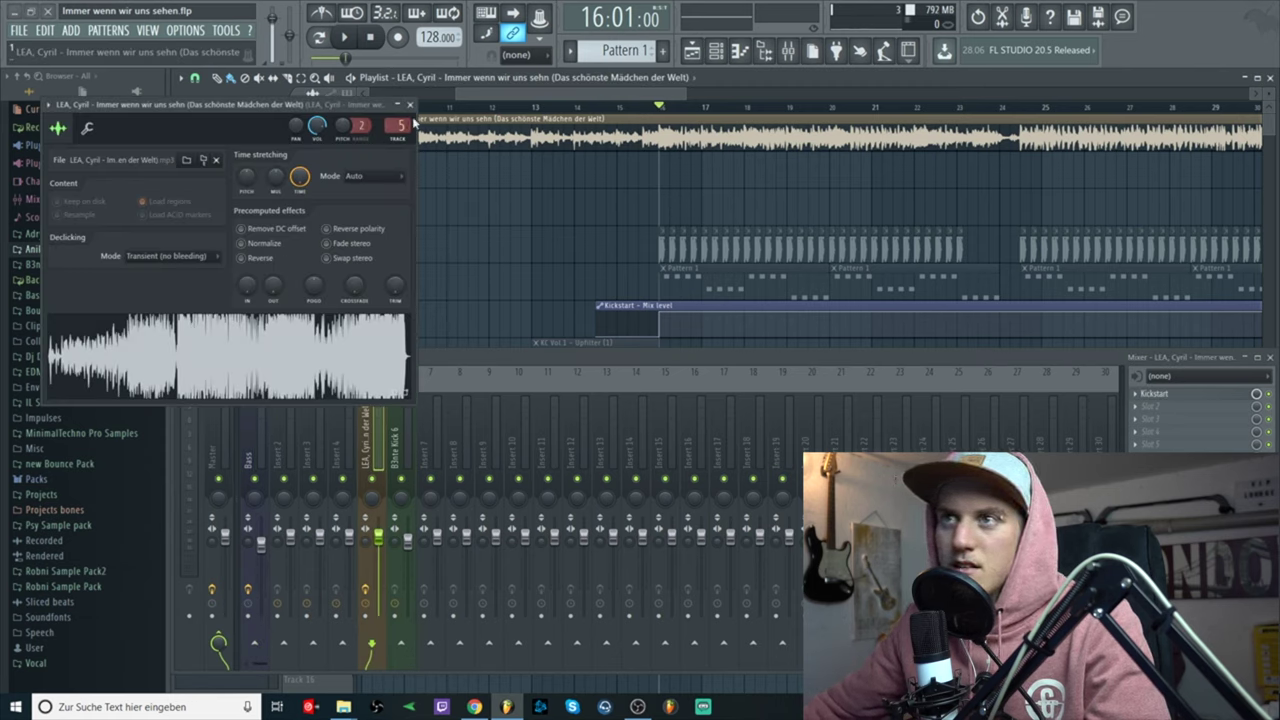
key("Escape")
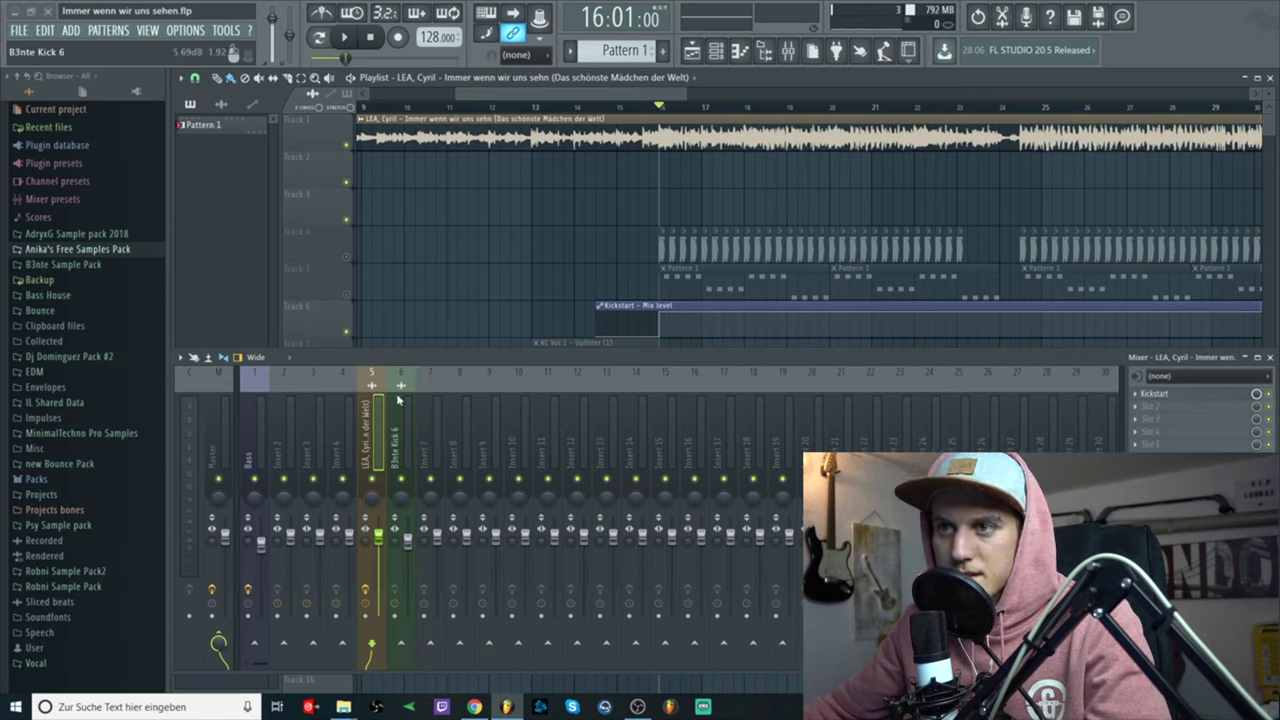
Review Kickstart's waveform shape, ducking curve and mix knob on the song's mixer track.
left_click(540, 342)
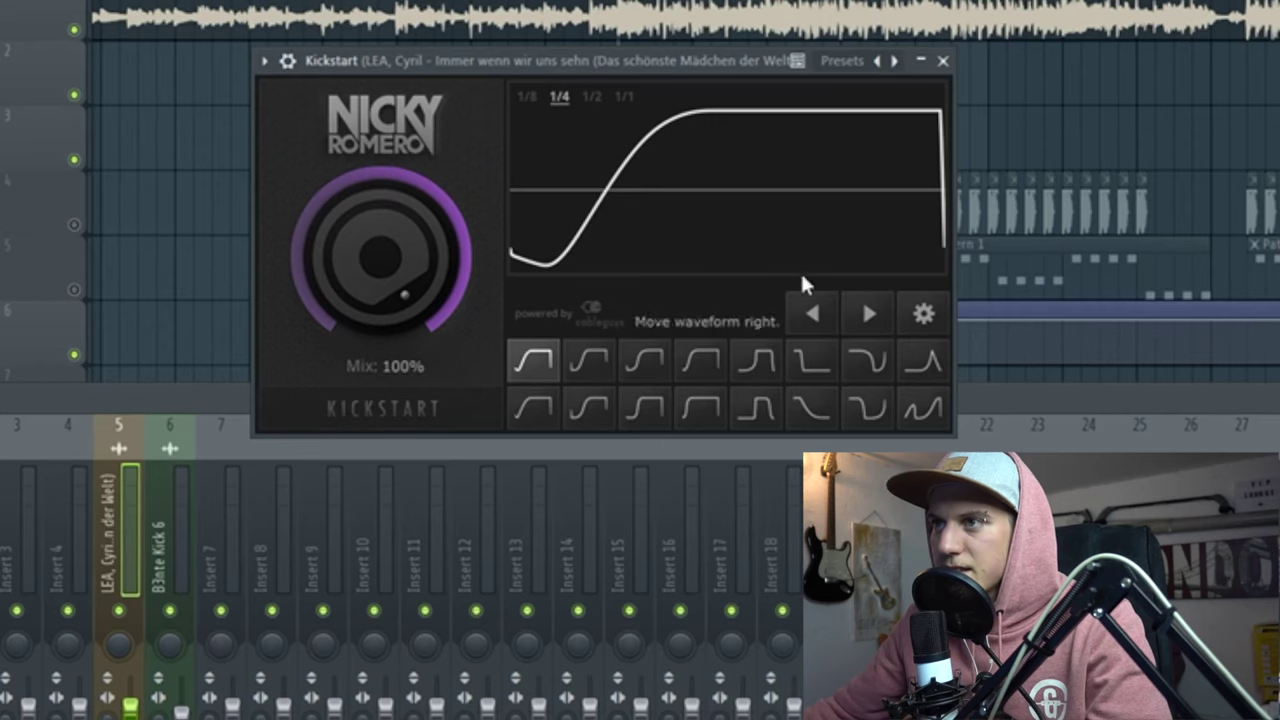
left_click(536, 364)
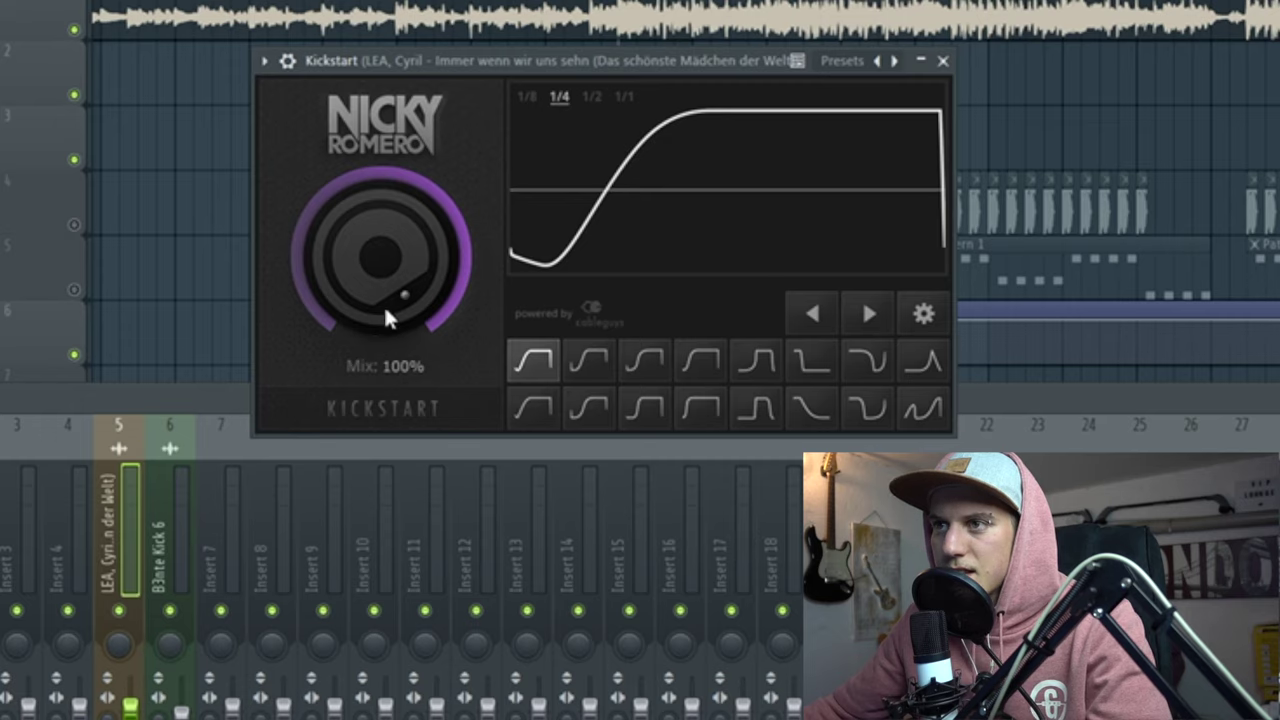
mouse_move(388, 256)
left_mouse_down()
mouse_move(388, 340)
mouse_move(388, 256)
left_mouse_up()
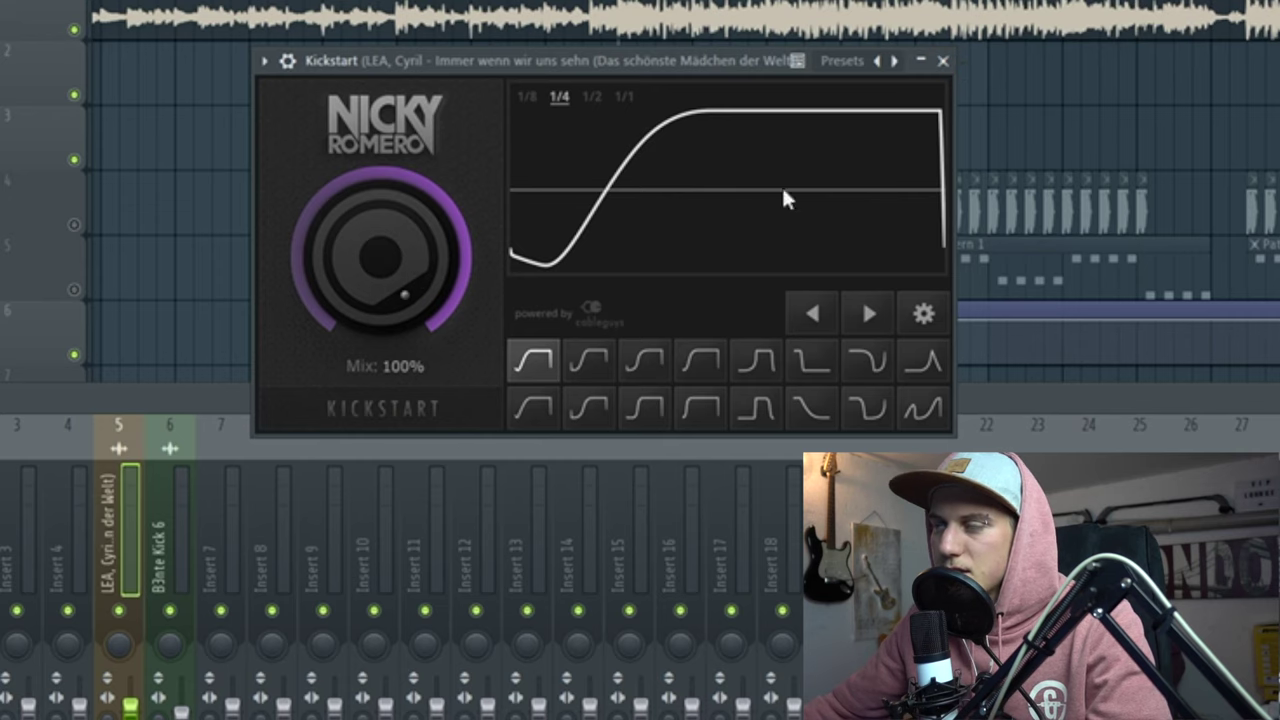
left_click(943, 62)
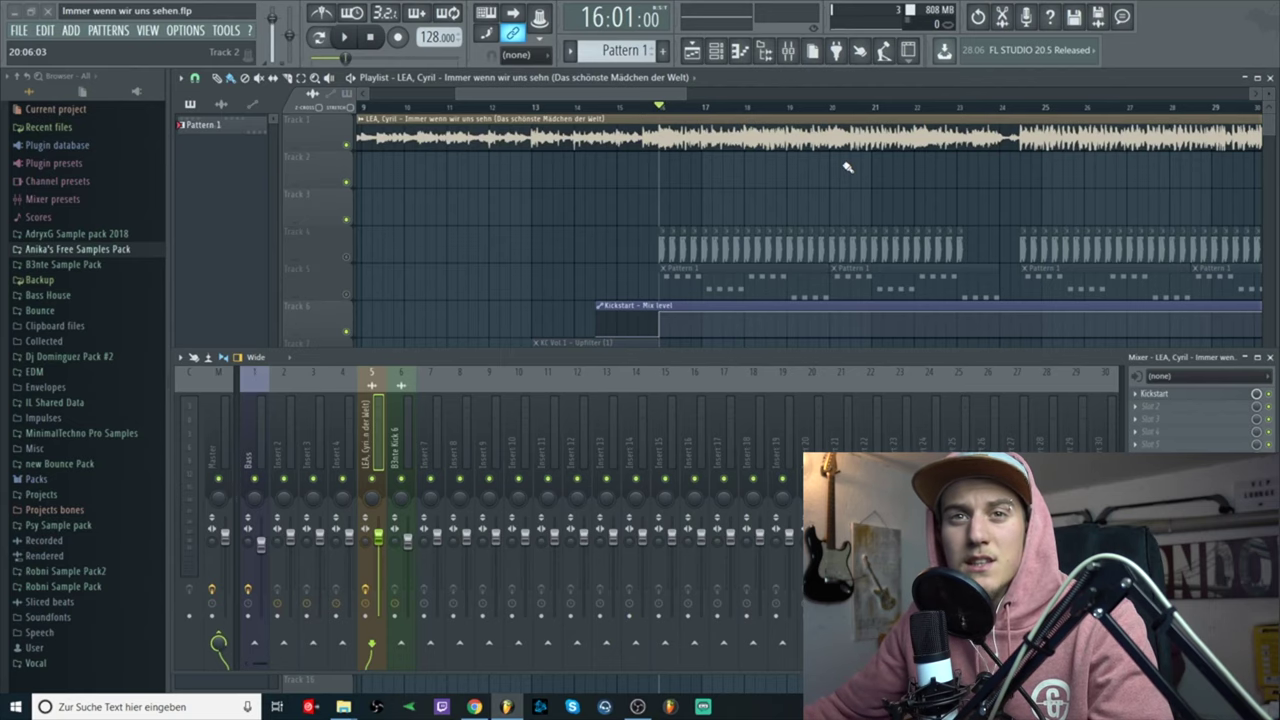
scroll(798, 231, "right", 2)
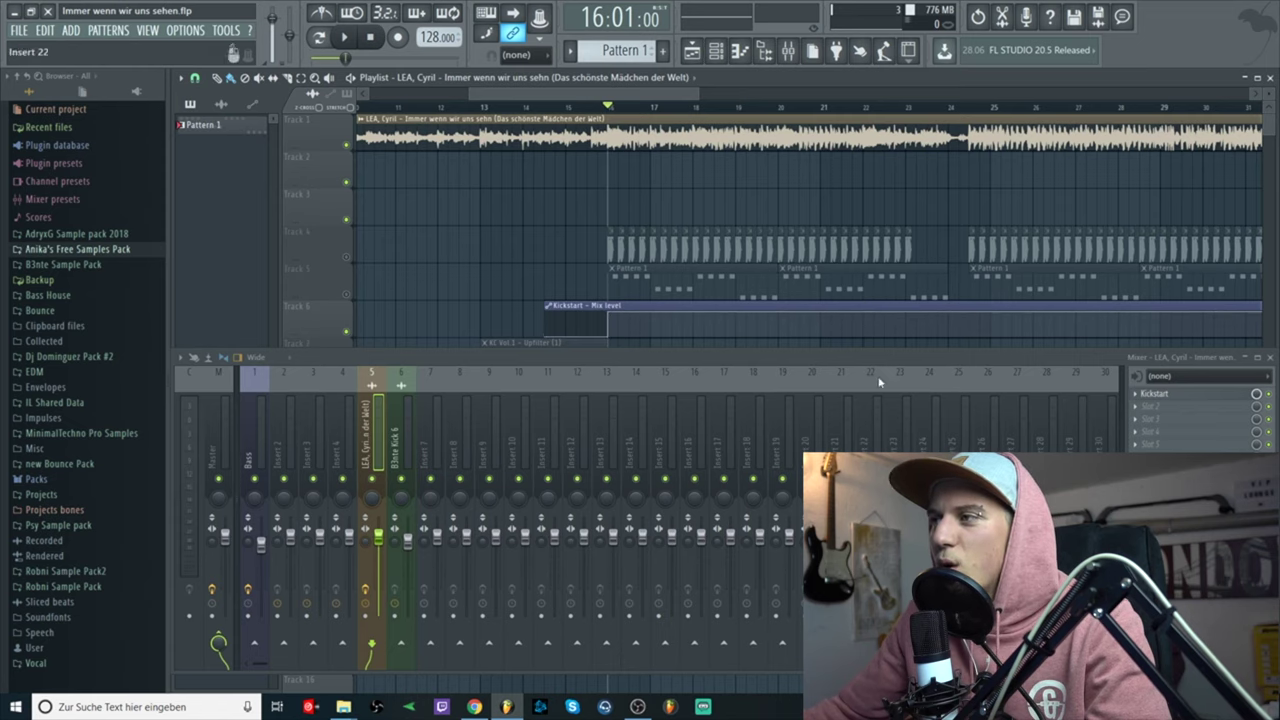
left_click(1216, 394)
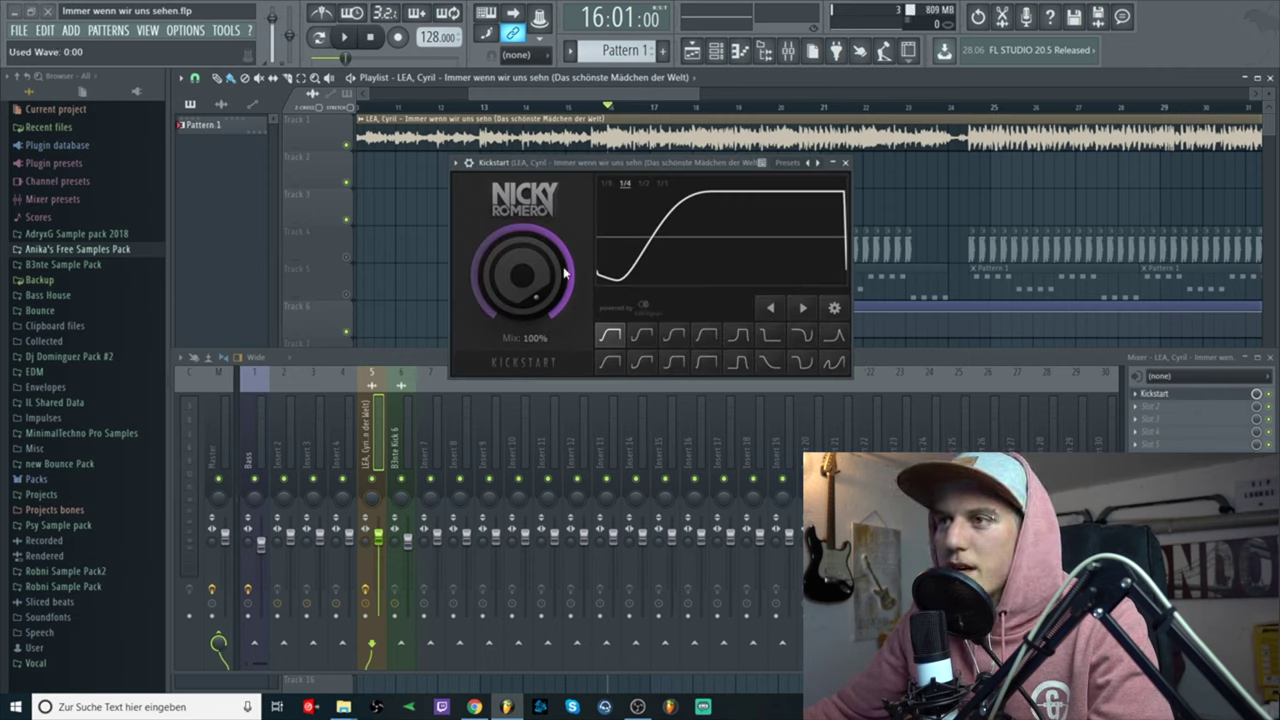
left_click(845, 163)
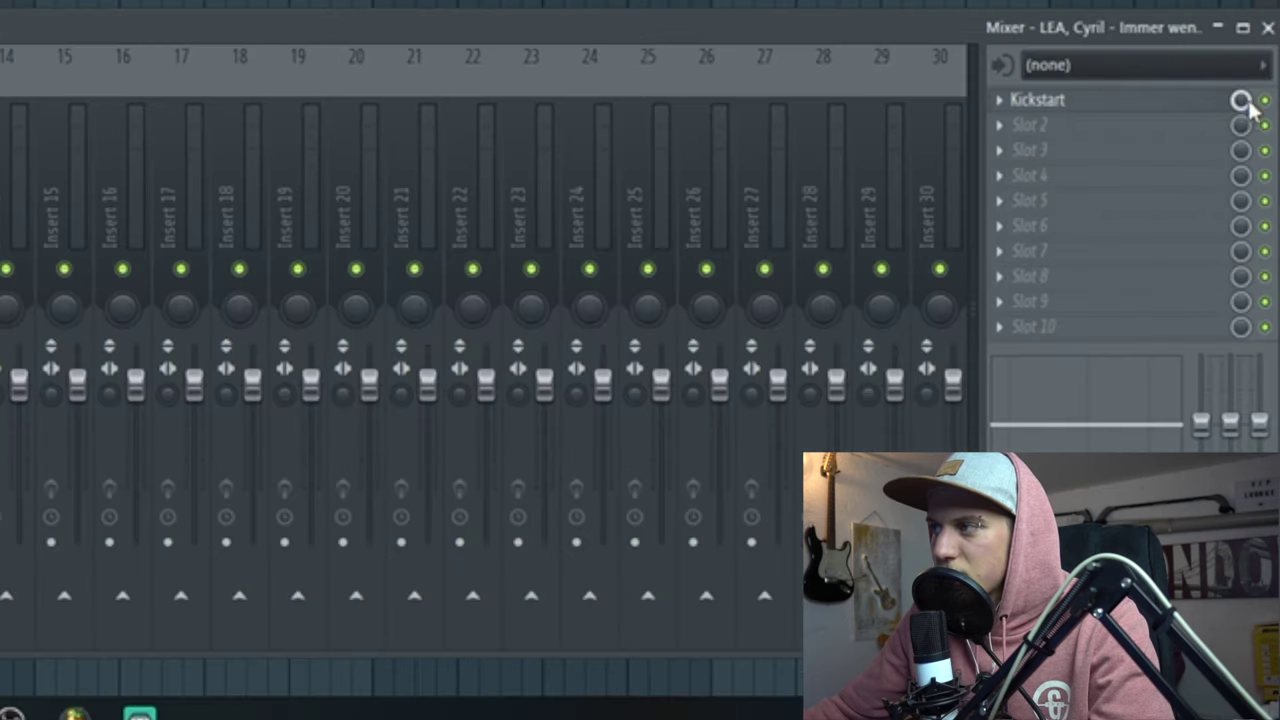
Create an automation clip for the Kickstart slot's mix level on the song's mixer track and close the mixer.
right_click(1242, 106)
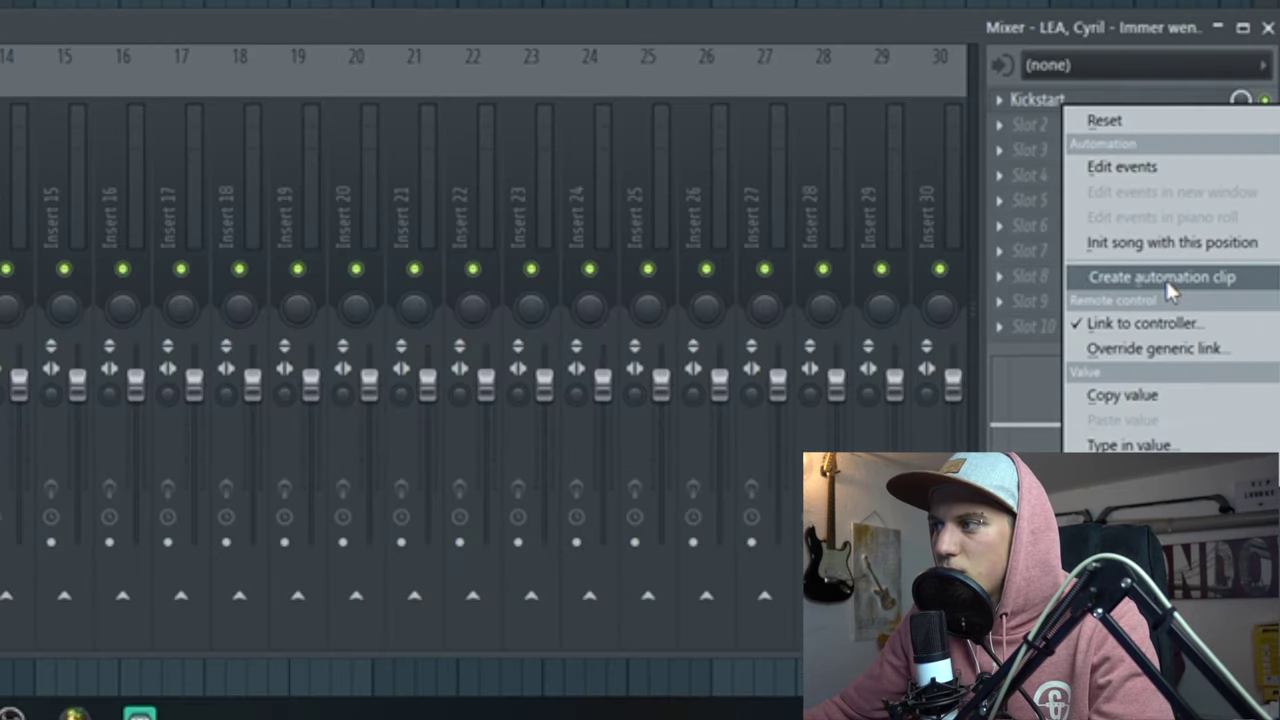
left_click(1160, 277)
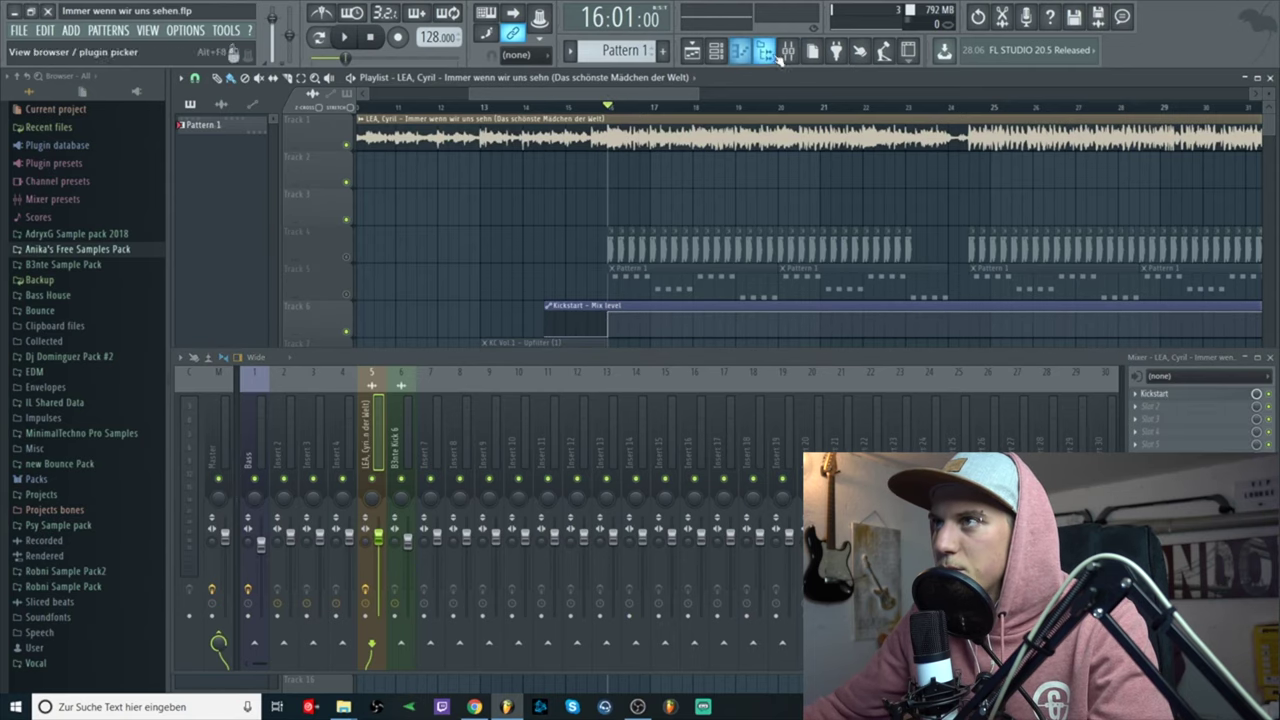
key("F9")
scroll(640, 340, "down", 2)
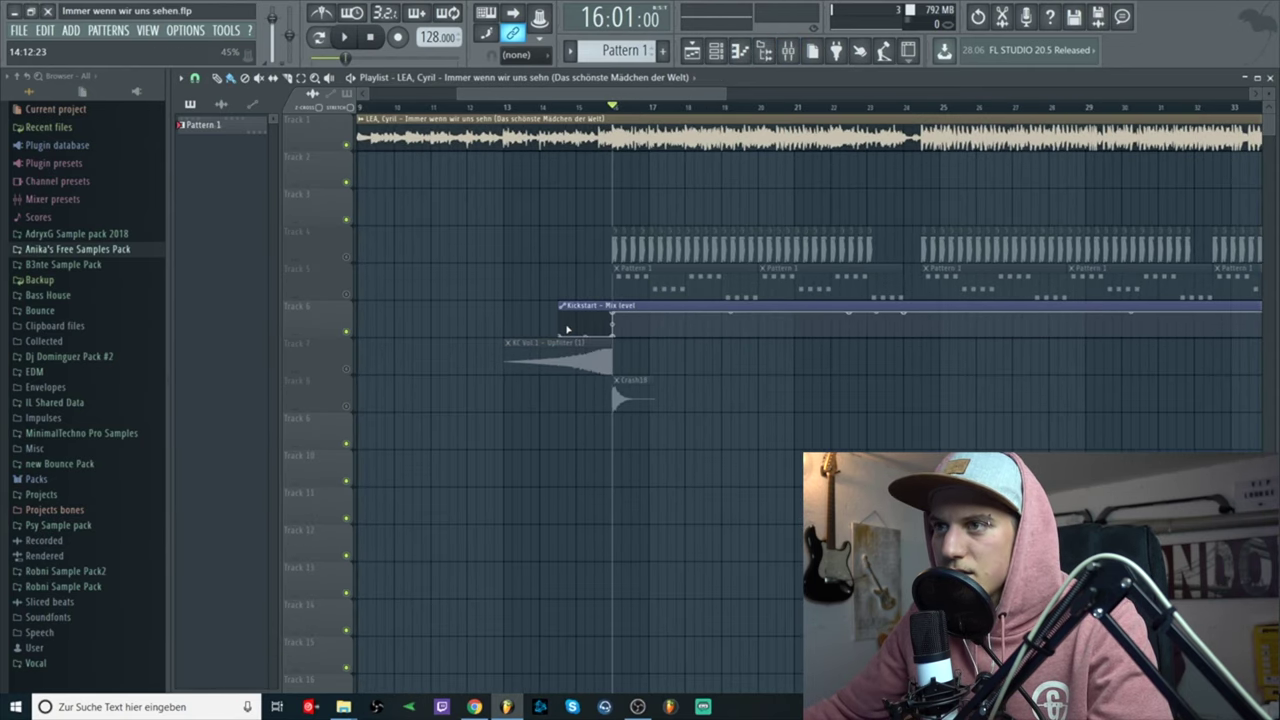
Check the Kickstart mix level automation point at bar 16 and unmute the kick clips on track 4.
scroll(588, 332, "up", 4)
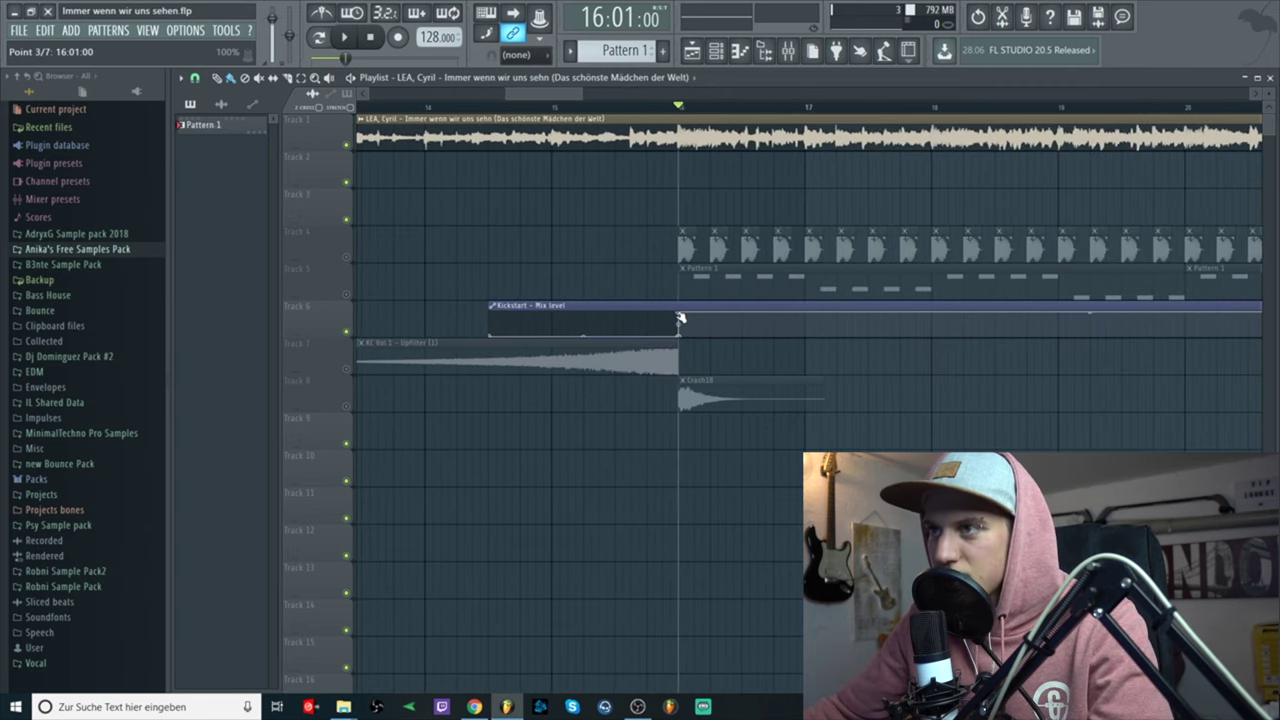
left_click_drag(681, 311, 681, 320)
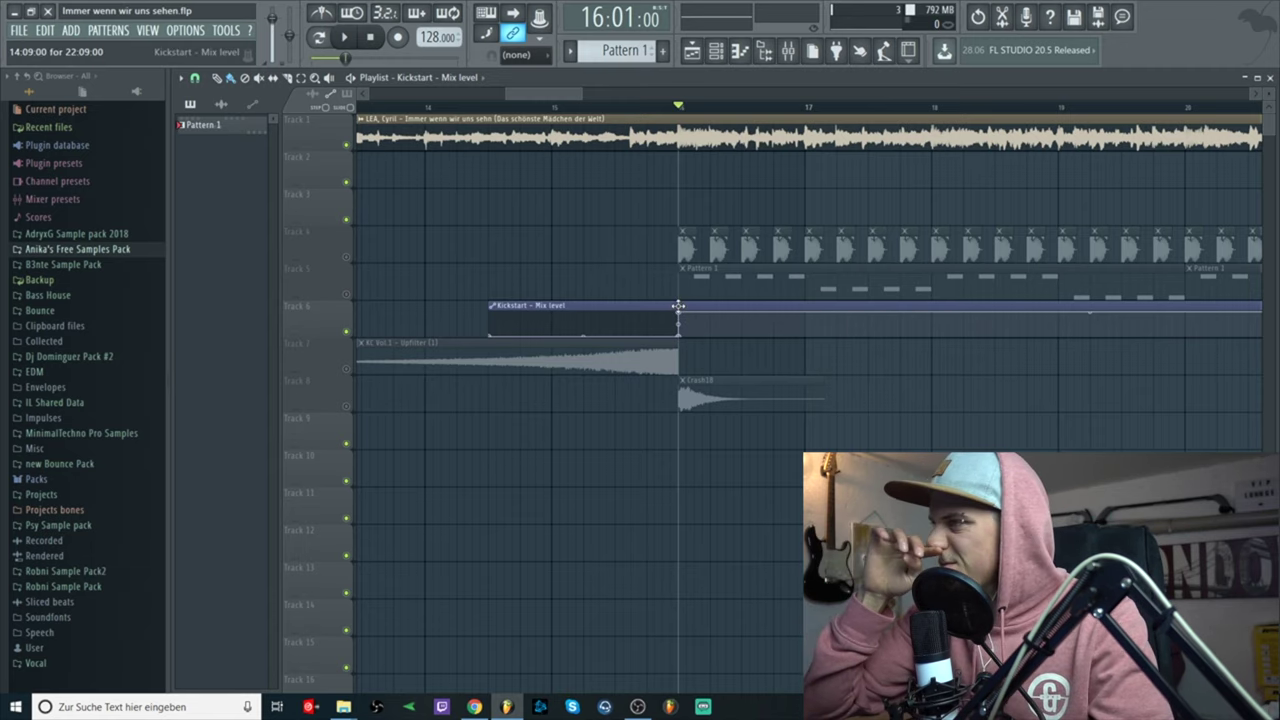
left_click(349, 258)
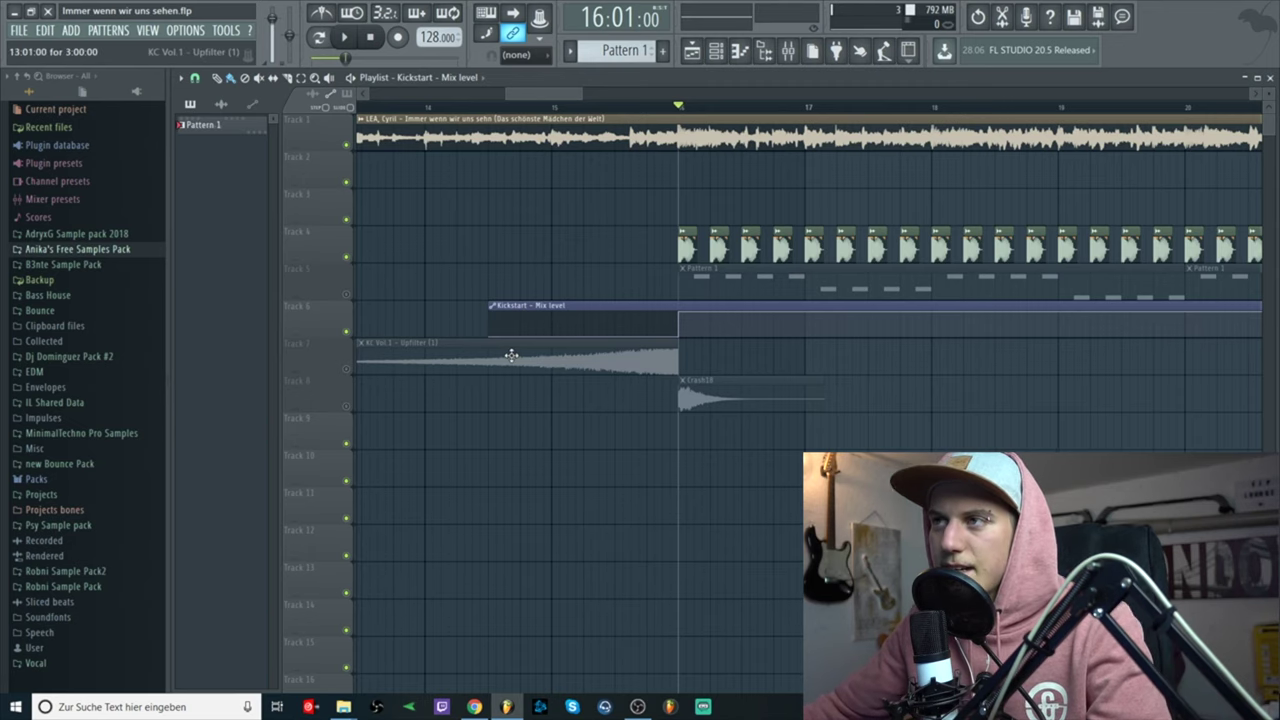
Compare the drop by playing from just after bar 15 with the Kickstart automation on track 6 muted and unmuted.
scroll(650, 310, "down", 3)
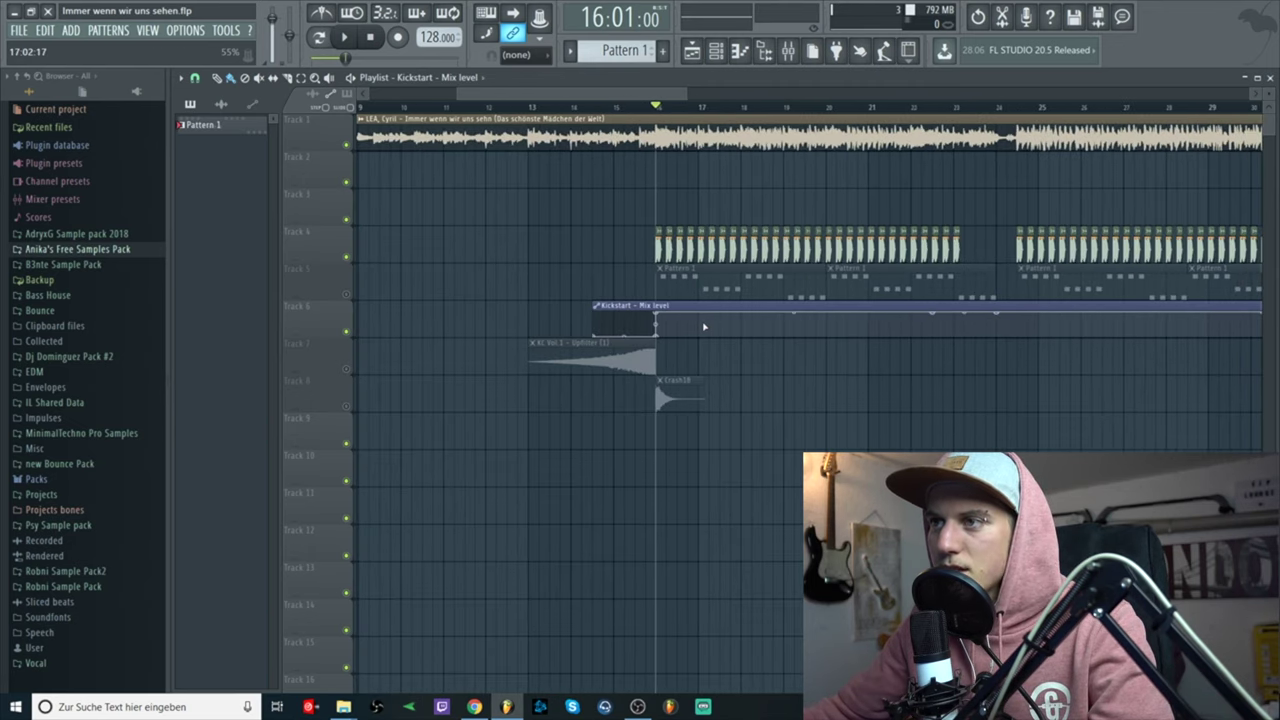
left_click(349, 333)
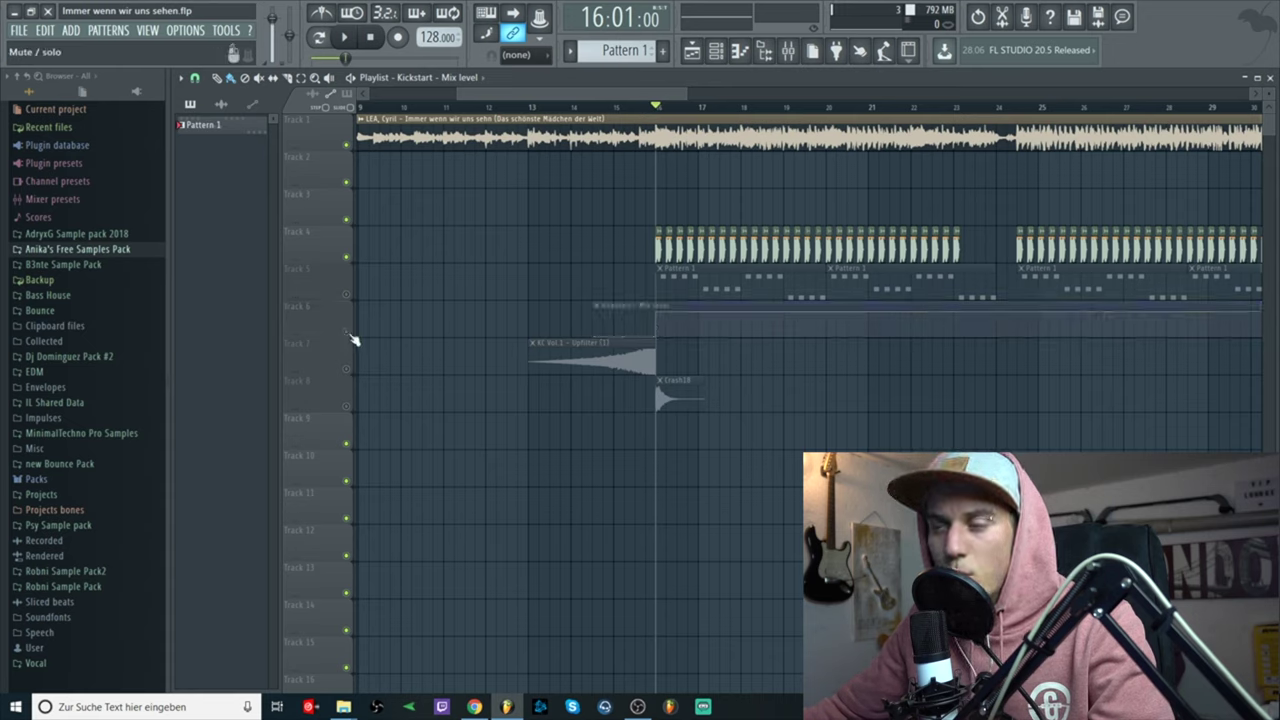
left_click(619, 107)
key("space")
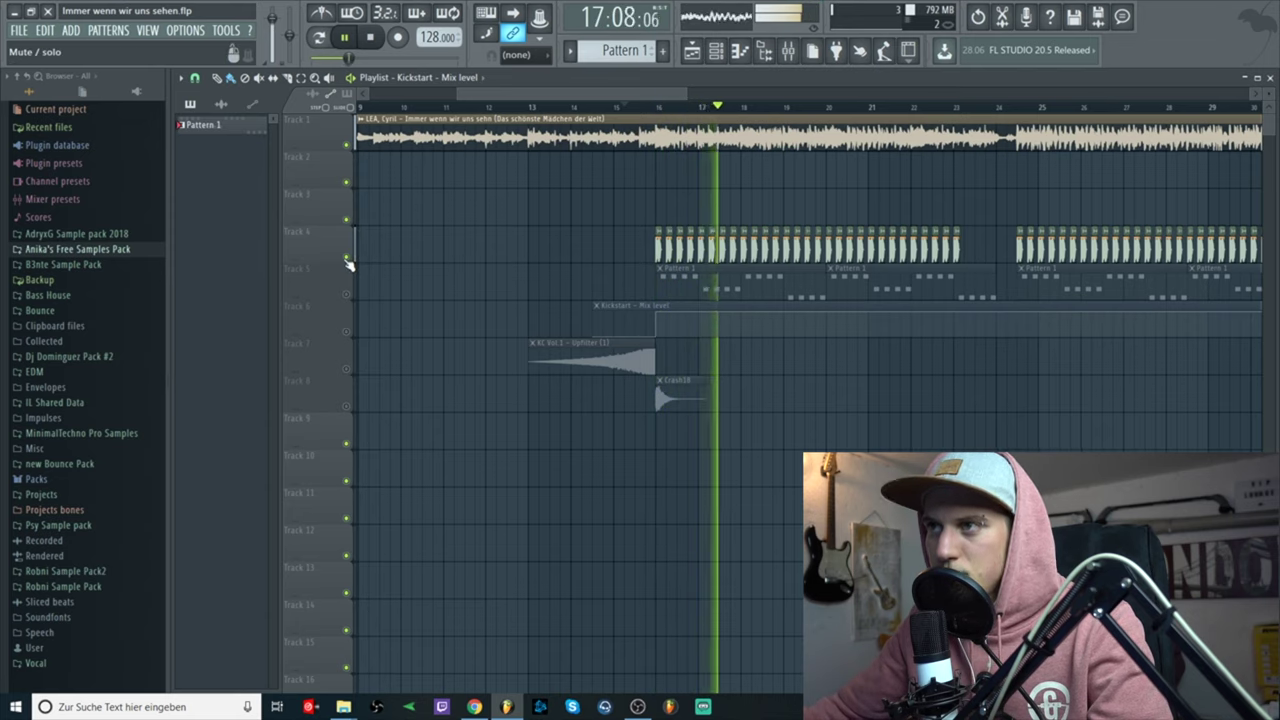
key("space")
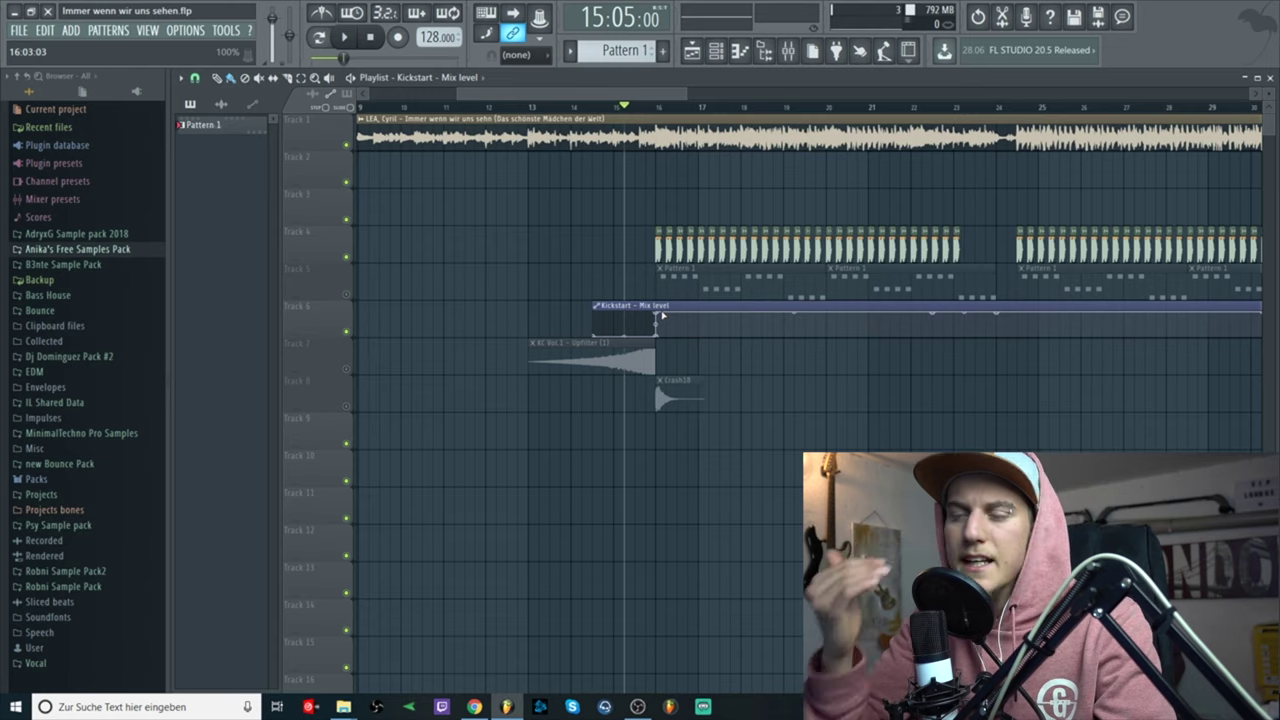
key("space")
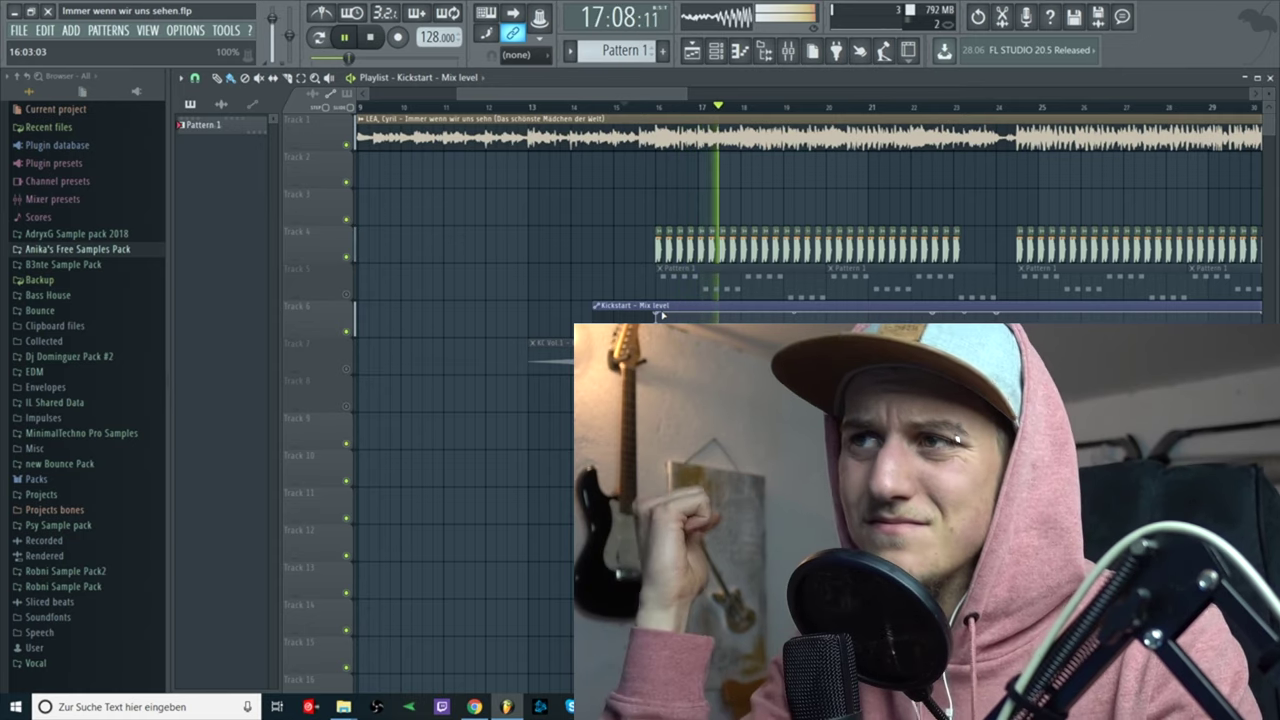
key("space")
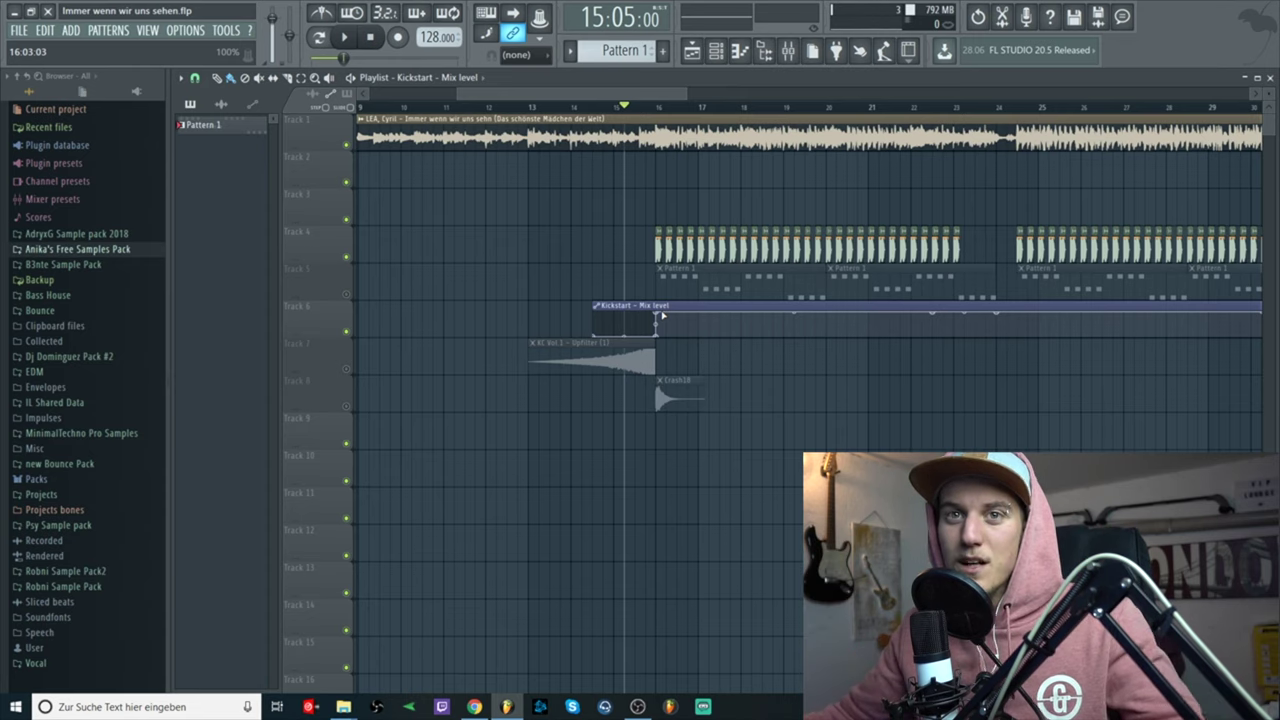
Unmute the Pattern 1 clips on track 5 and play the drop with them and the kicks.
scroll(730, 167, "down", 3)
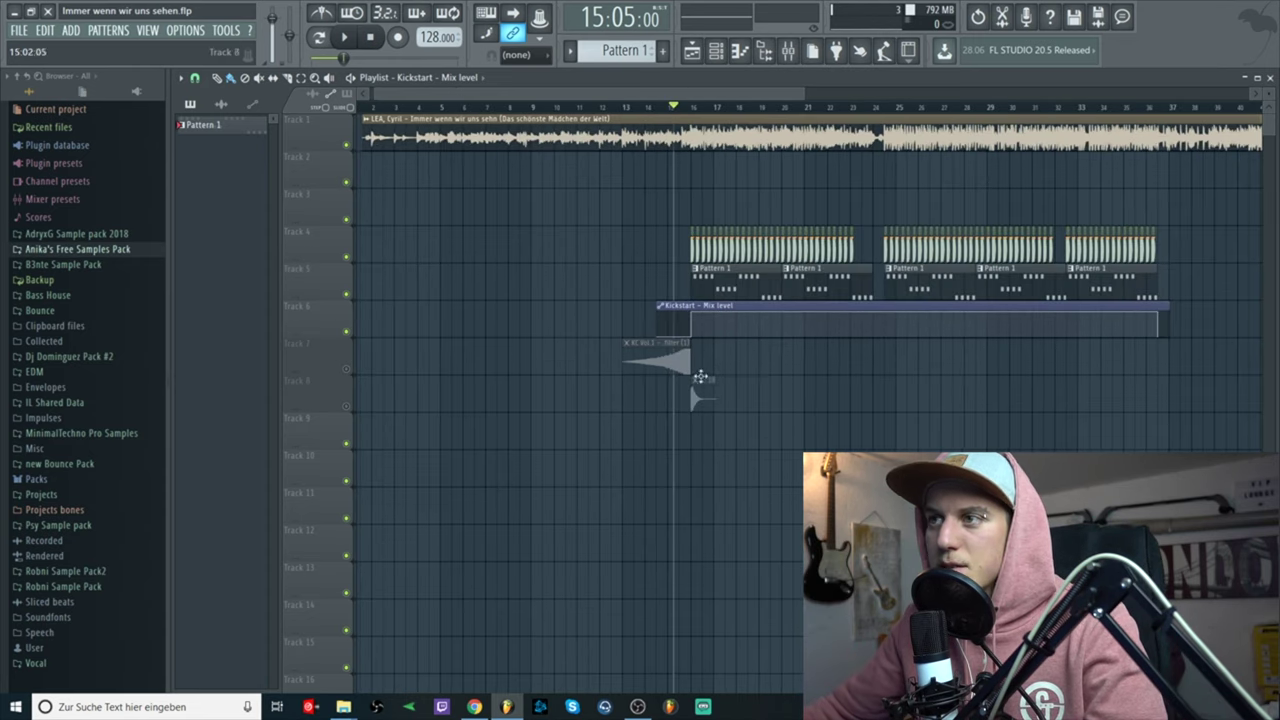
scroll(745, 372, "up", 6)
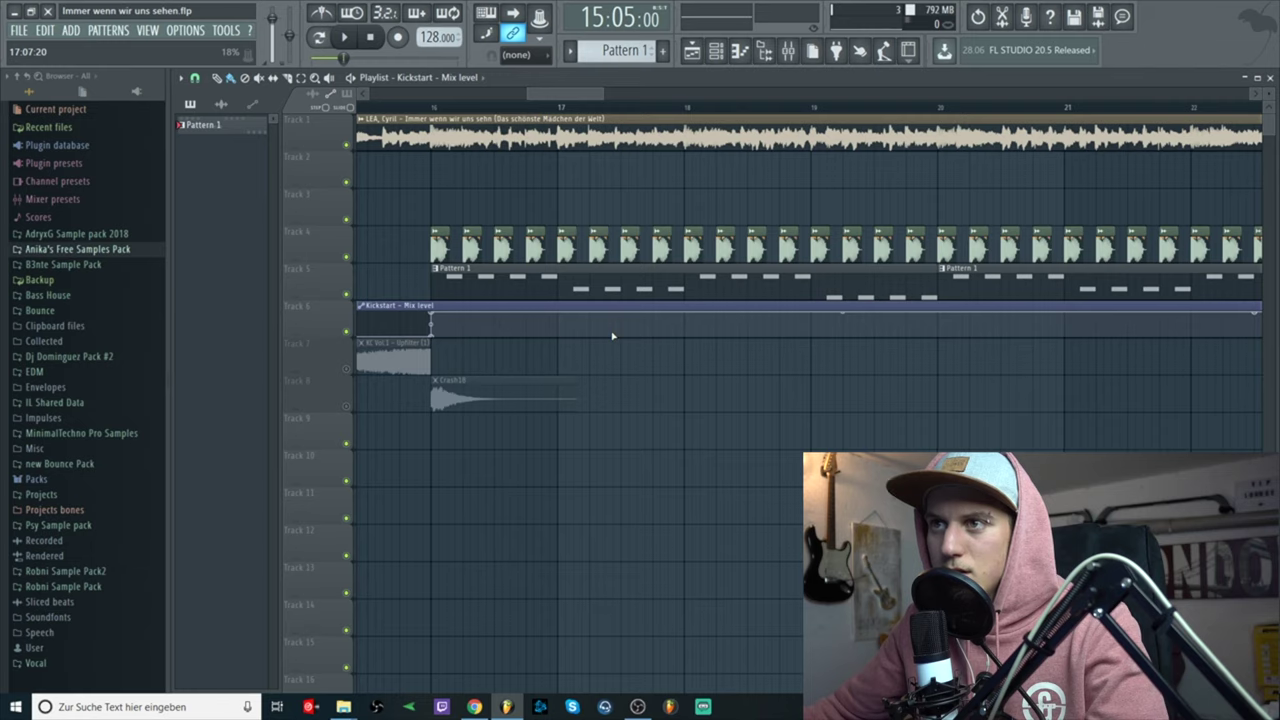
key("space")
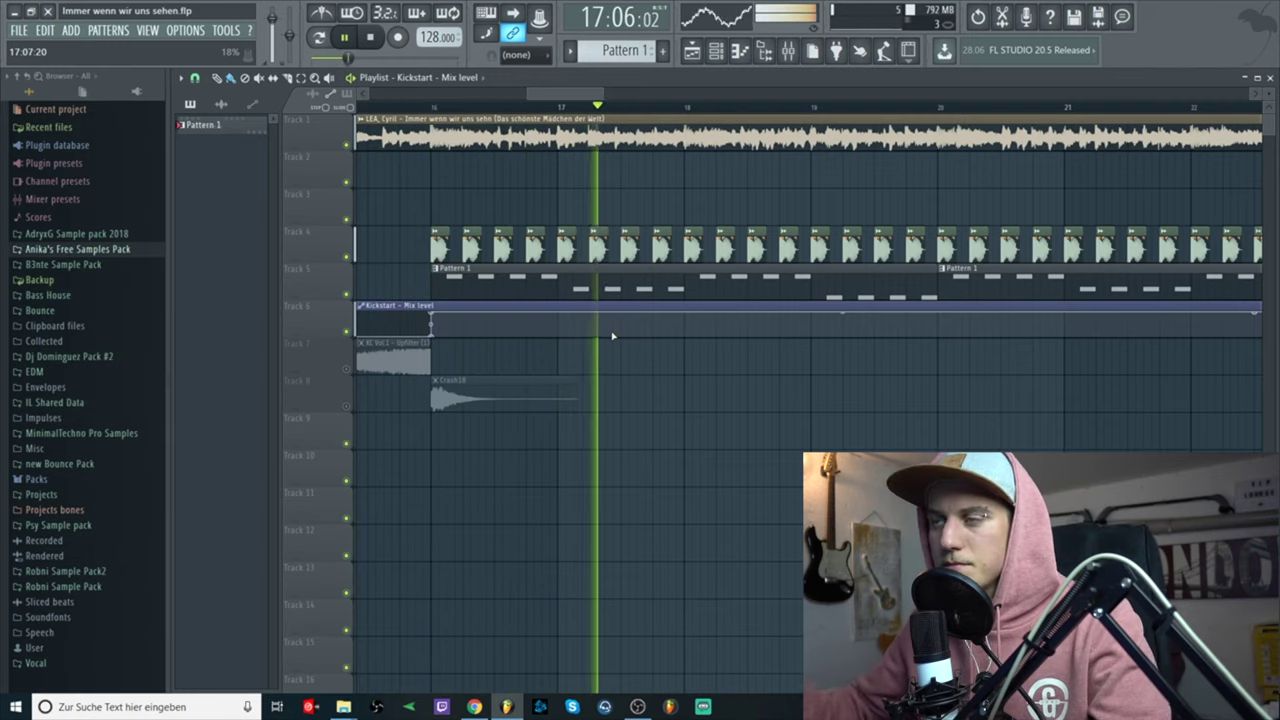
scroll(670, 290, "down", 3)
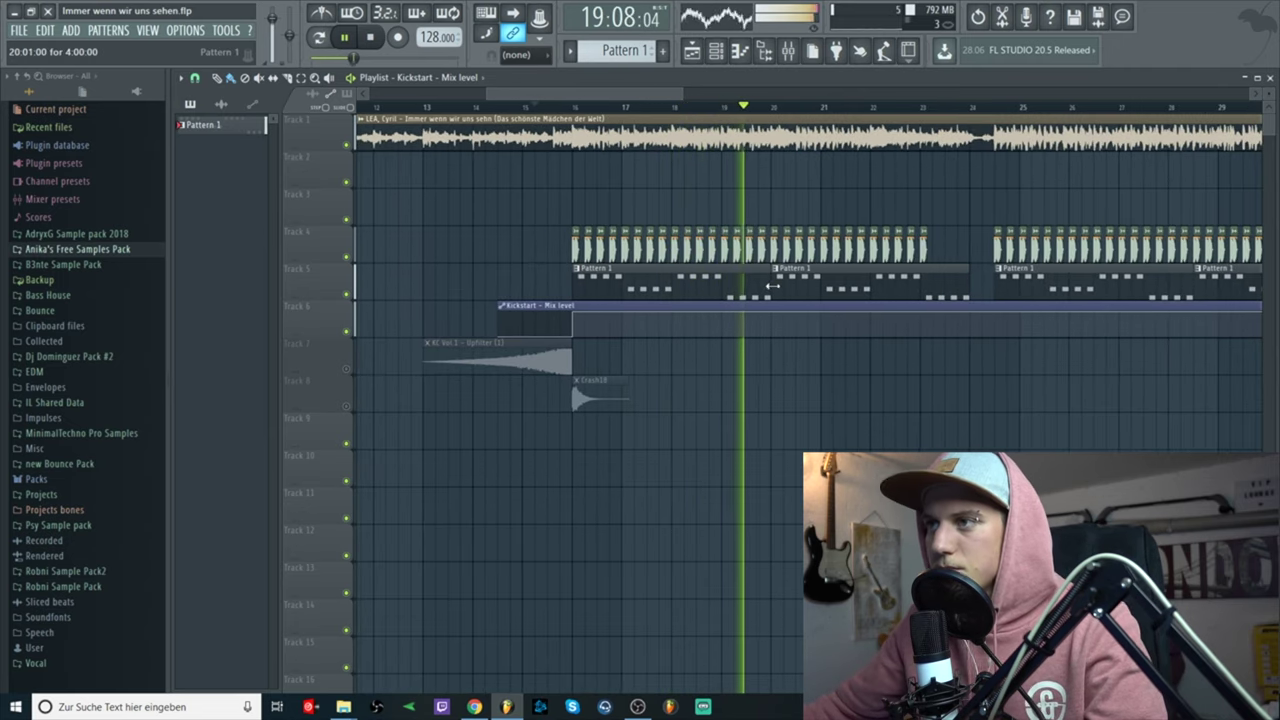
key("space")
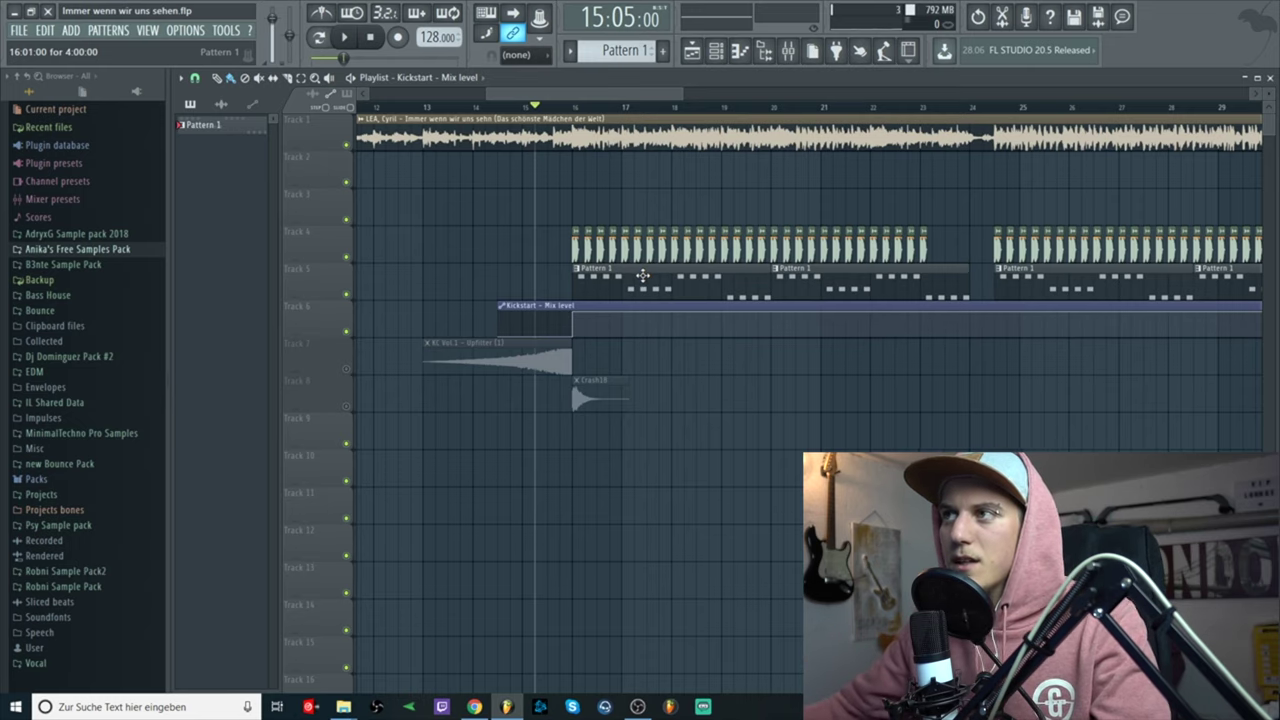
Unmute the Upfilter riser on track 7 and the crash on track 8, and set the playback start to bar 13.
scroll(643, 275, "down", 2)
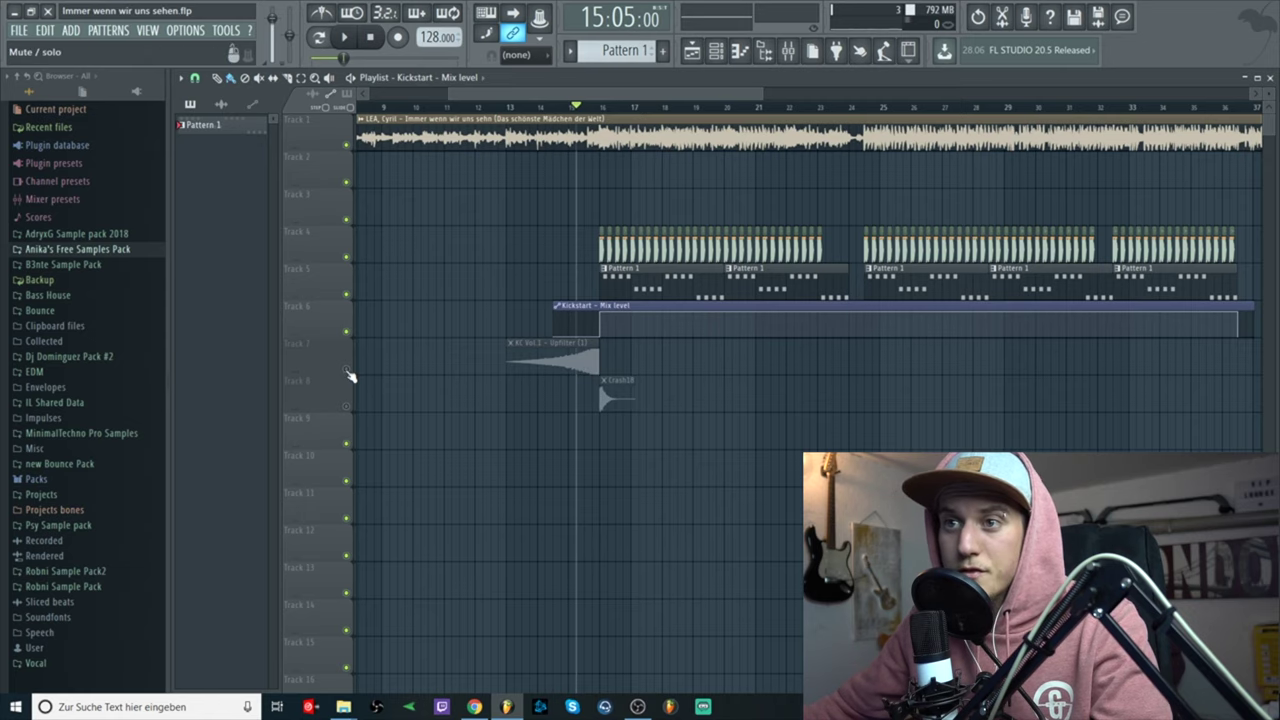
left_click(348, 370)
left_click(348, 407)
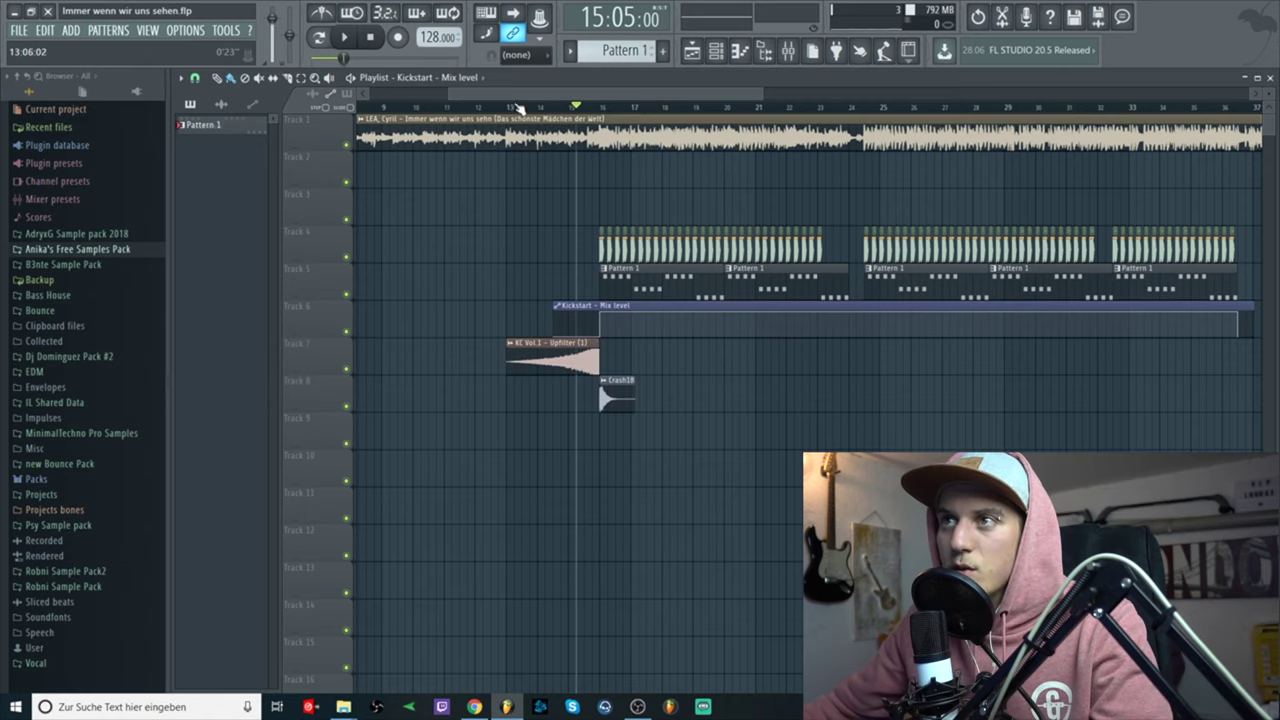
left_click(508, 107)
Look over the full arrangement and play it from bar 13 through the drop into the section after bar 24.
scroll(647, 203, "up", 3)
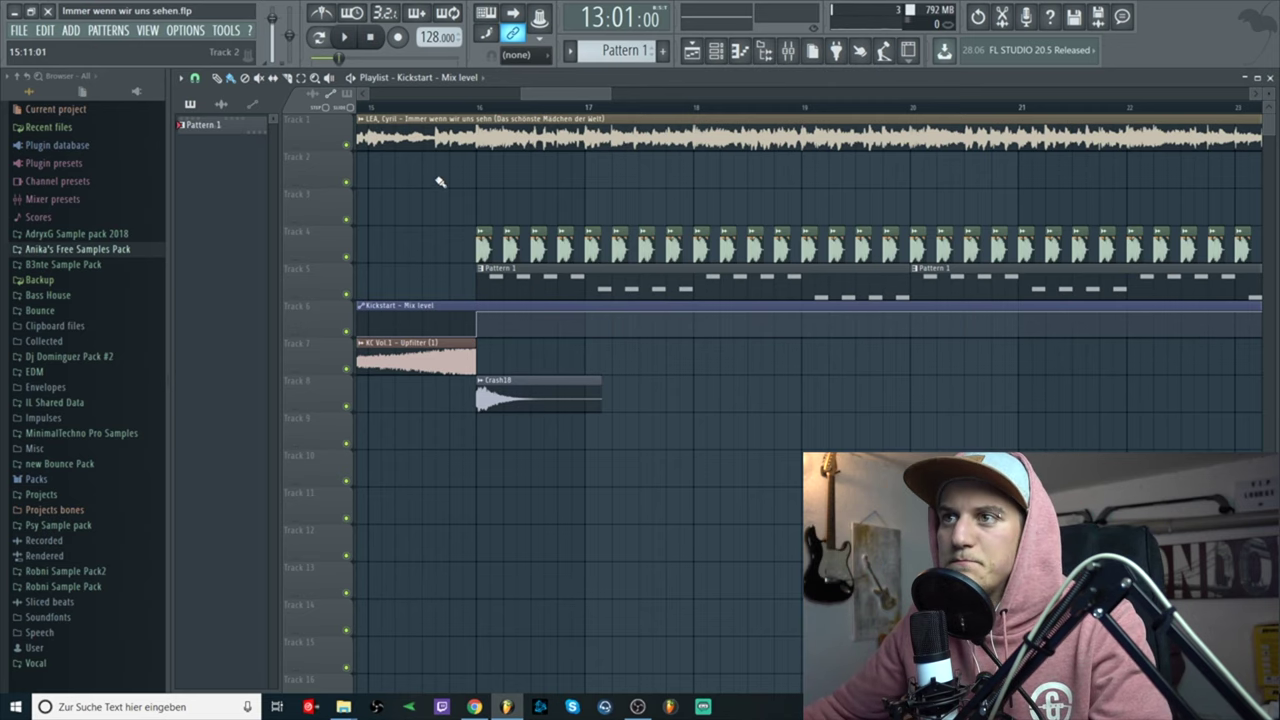
scroll(440, 181, "down", 5)
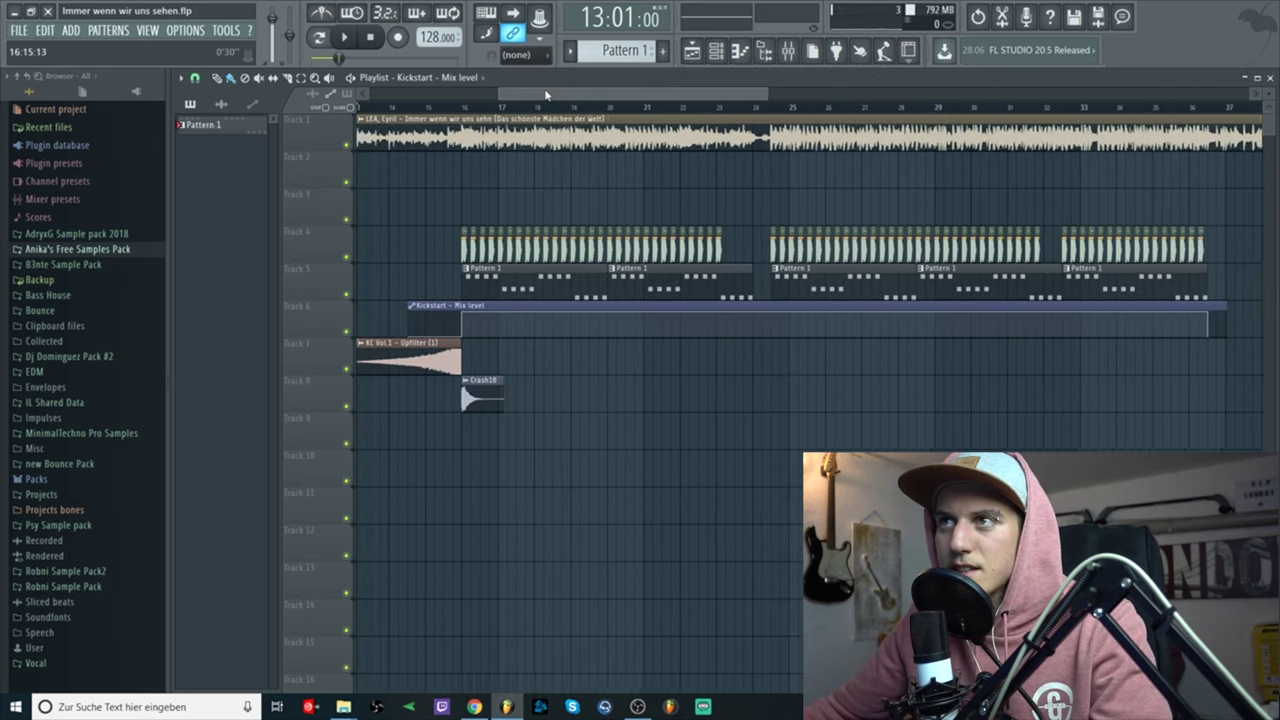
scroll(560, 140, "down", 3)
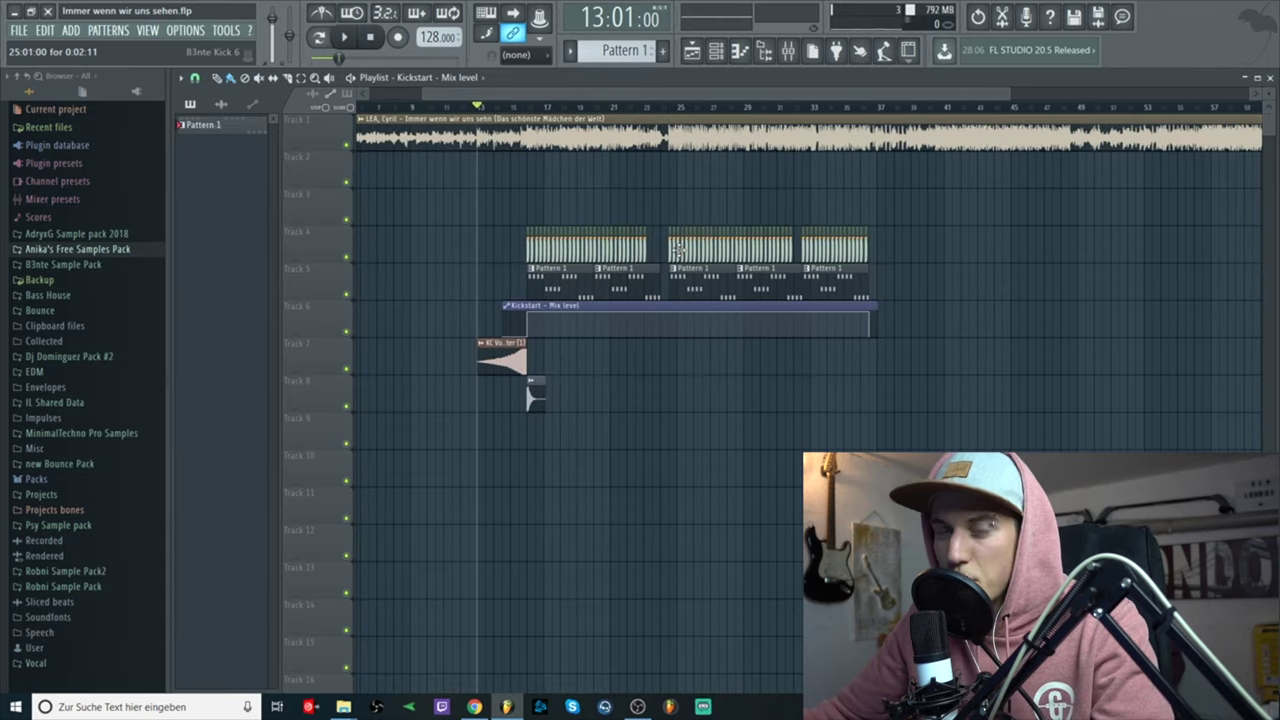
scroll(528, 95, "up", 6)
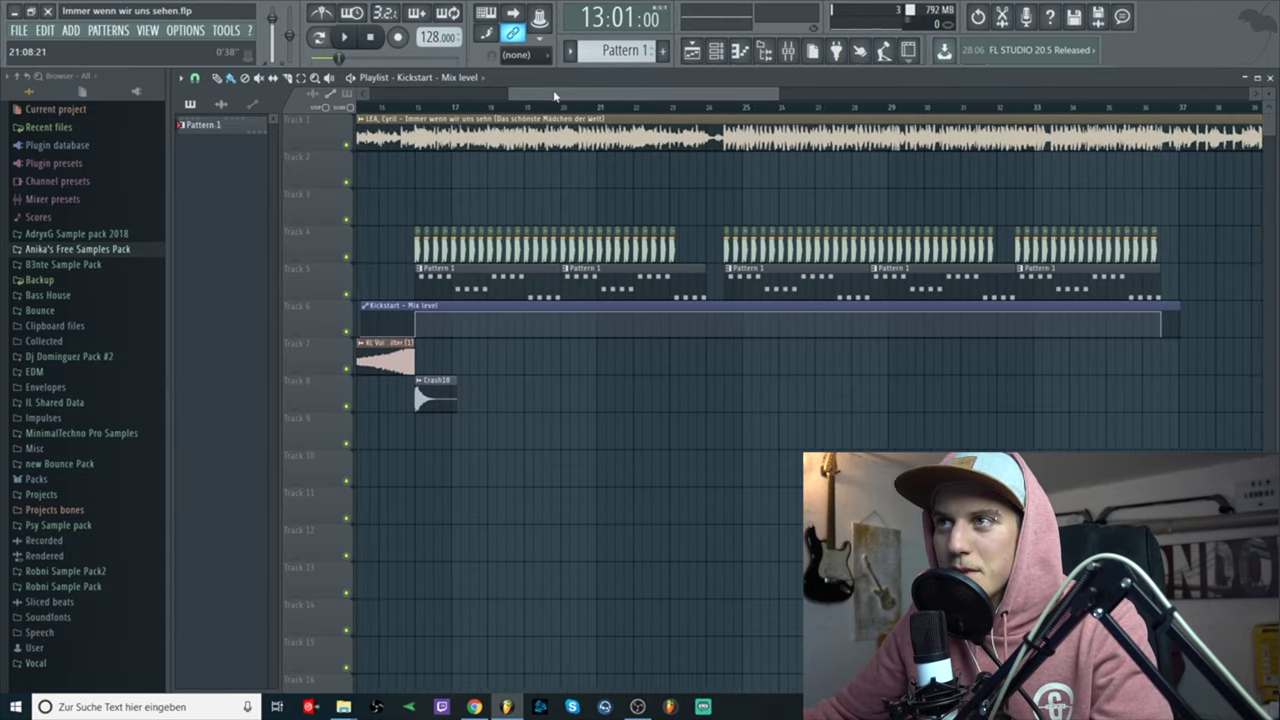
scroll(577, 194, "down", 3)
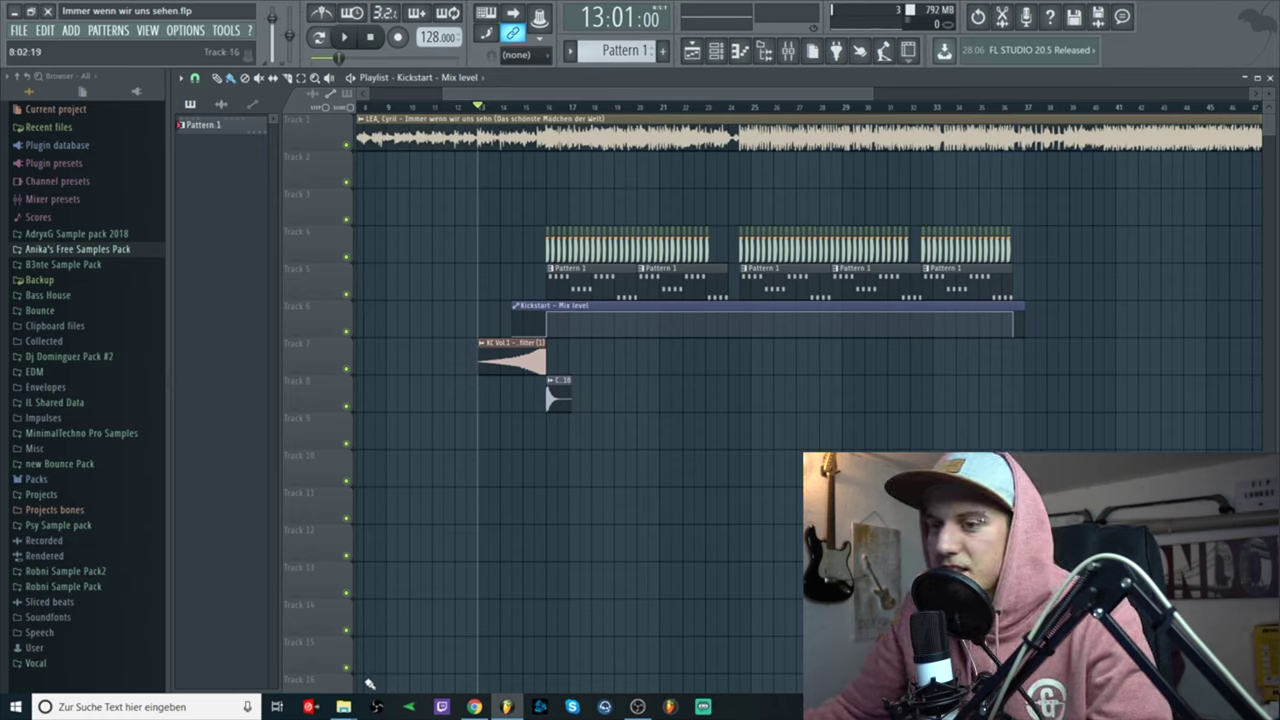
mouse_move(474, 706)
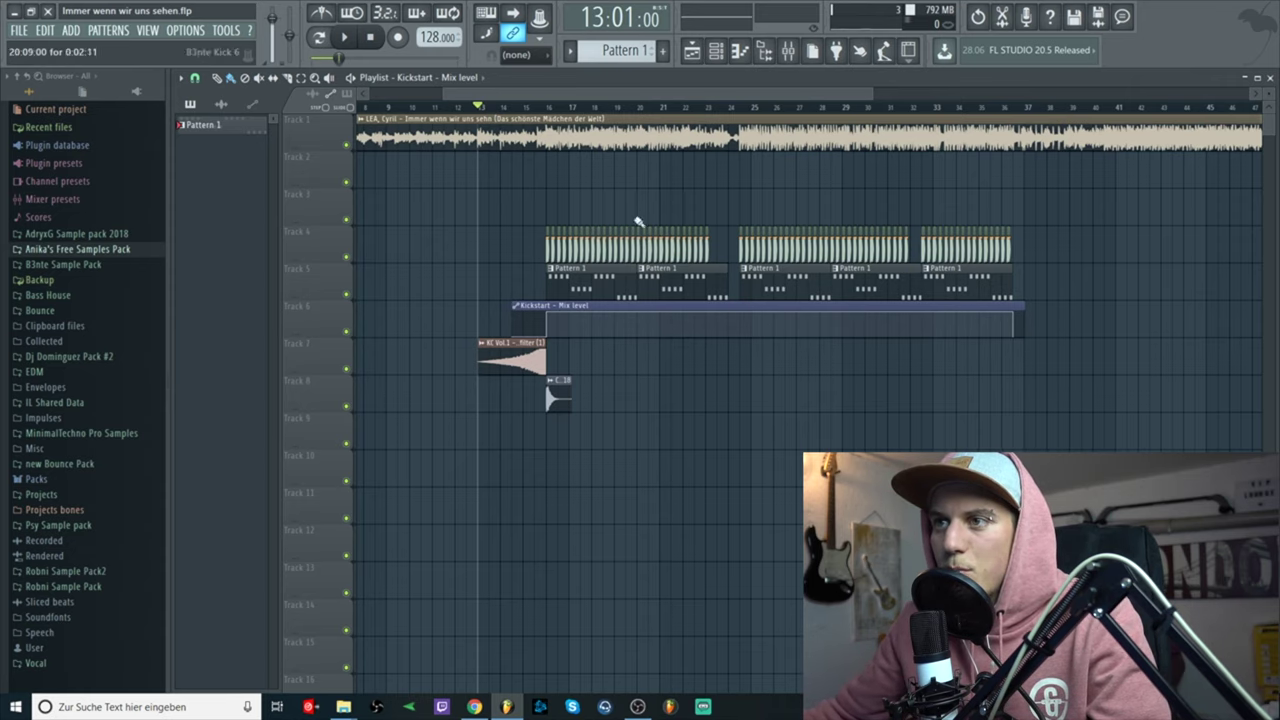
scroll(717, 366, "up", 2)
scroll(791, 366, "down", 3)
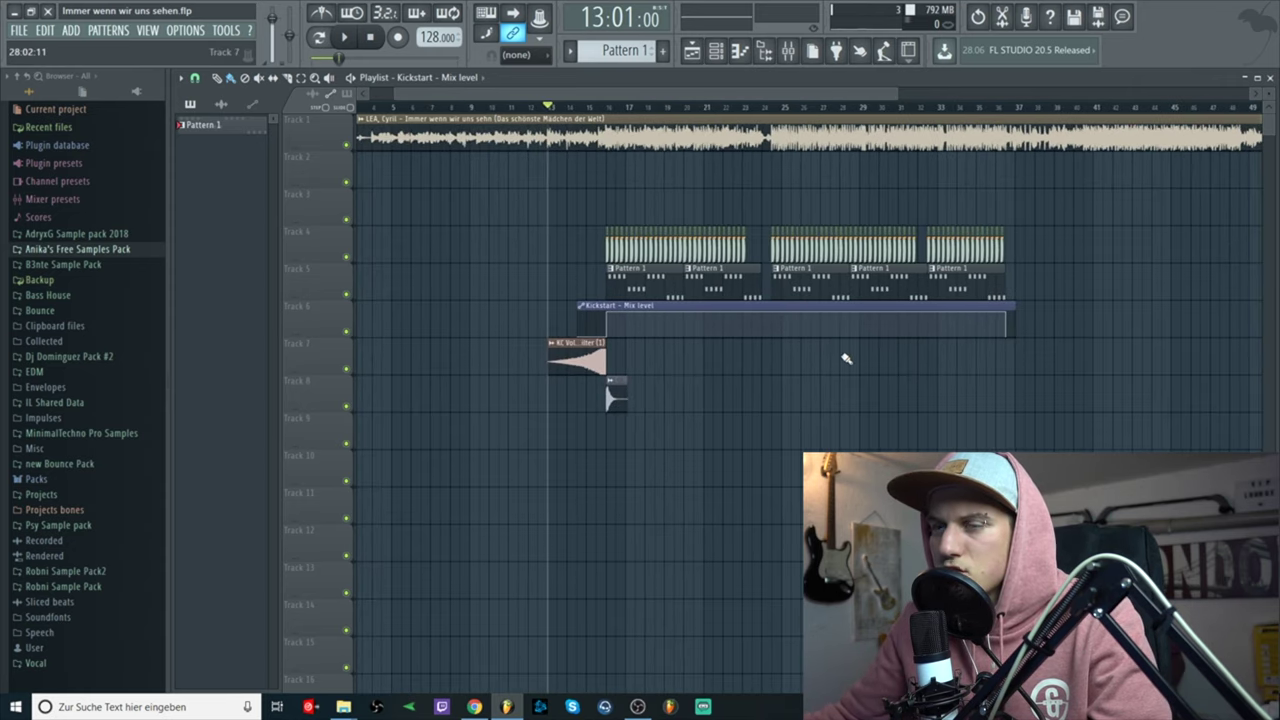
key("space")
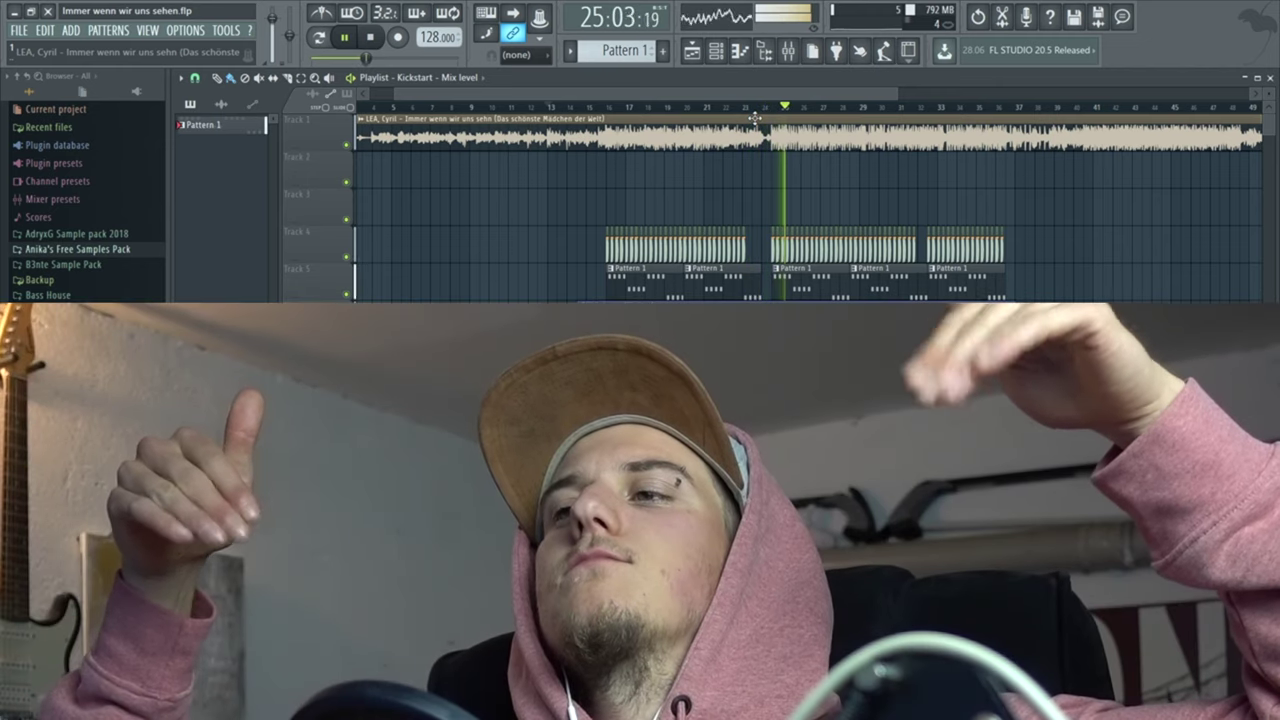
key("space")
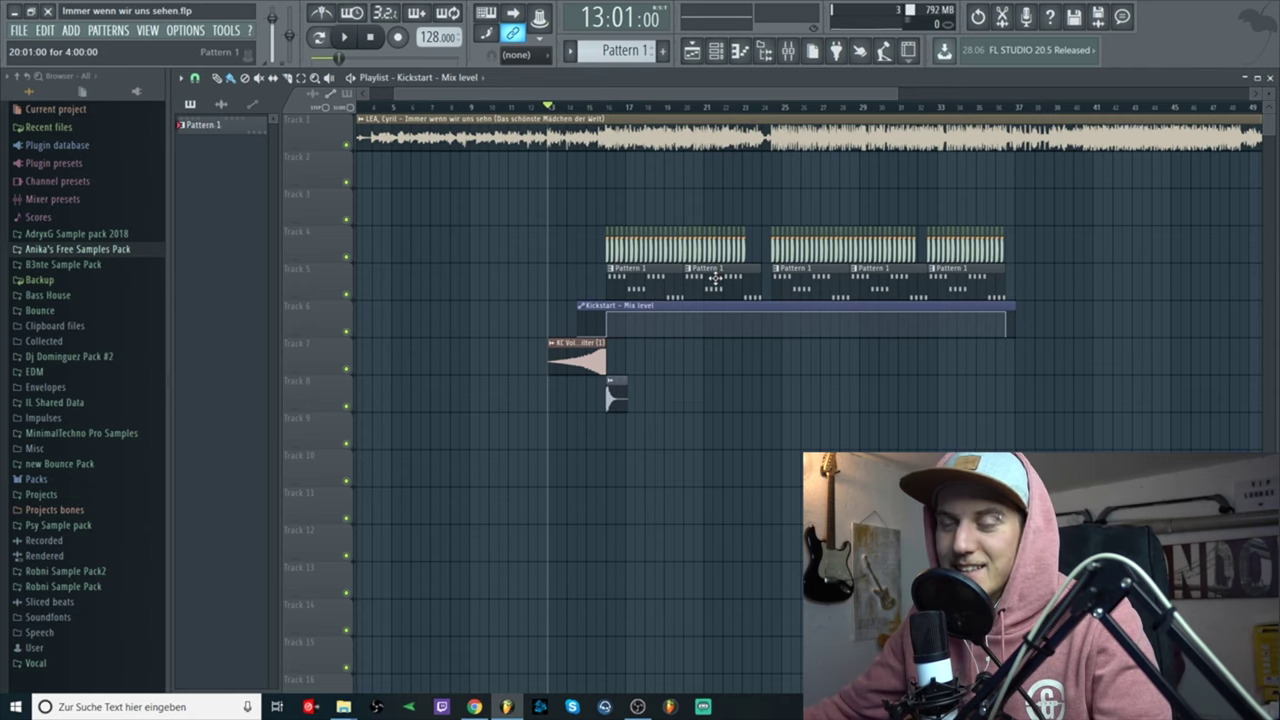
scroll(710, 314, "up", 3, "ctrl")
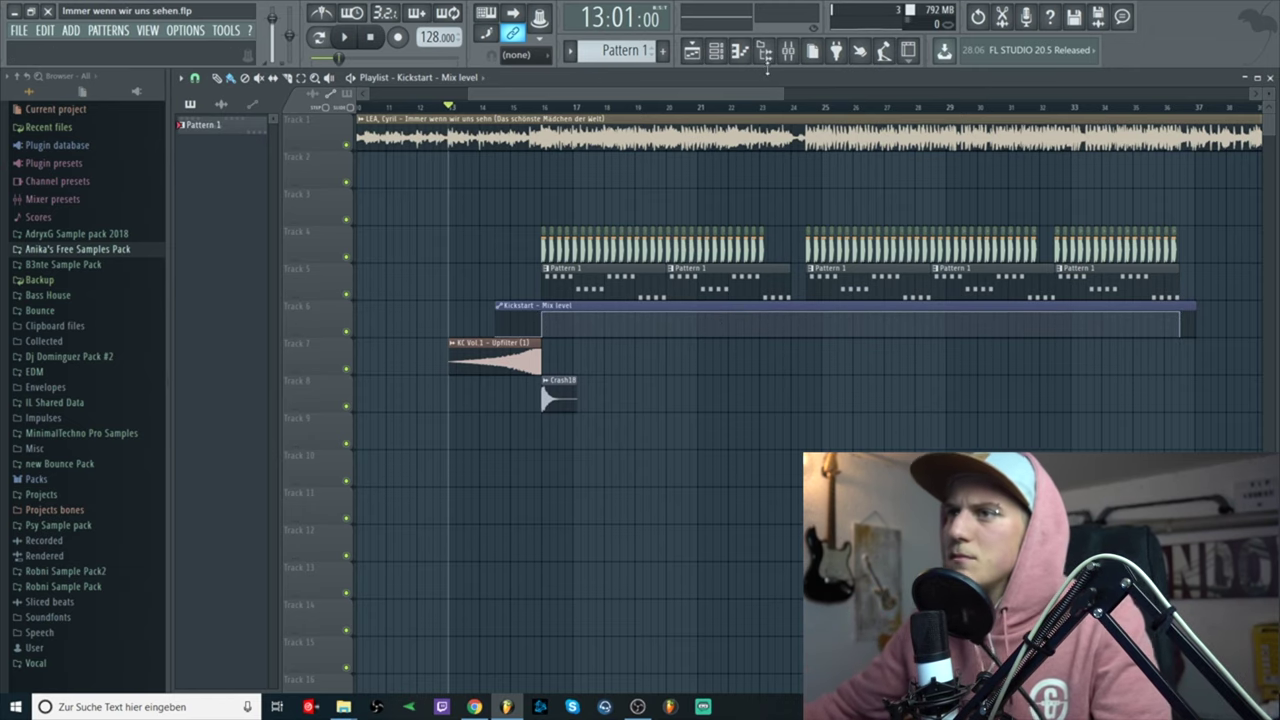
mouse_move(545, 313)
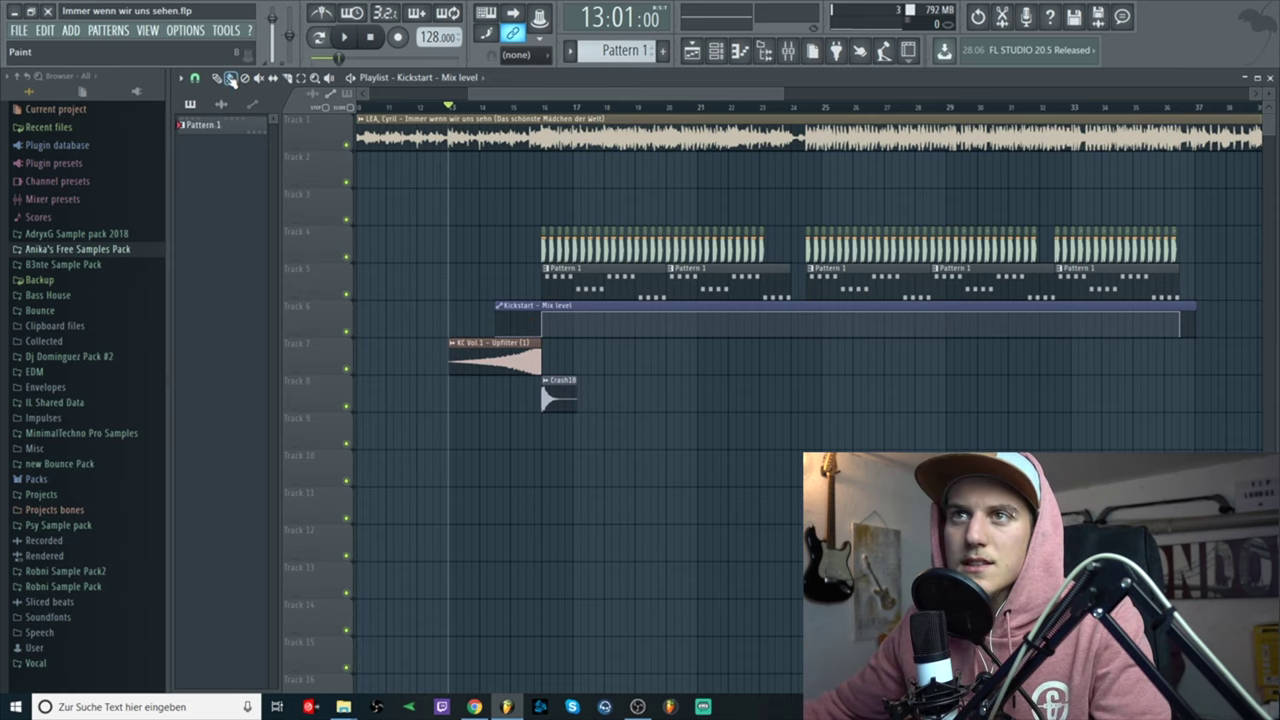
scroll(605, 240, "down", 2)
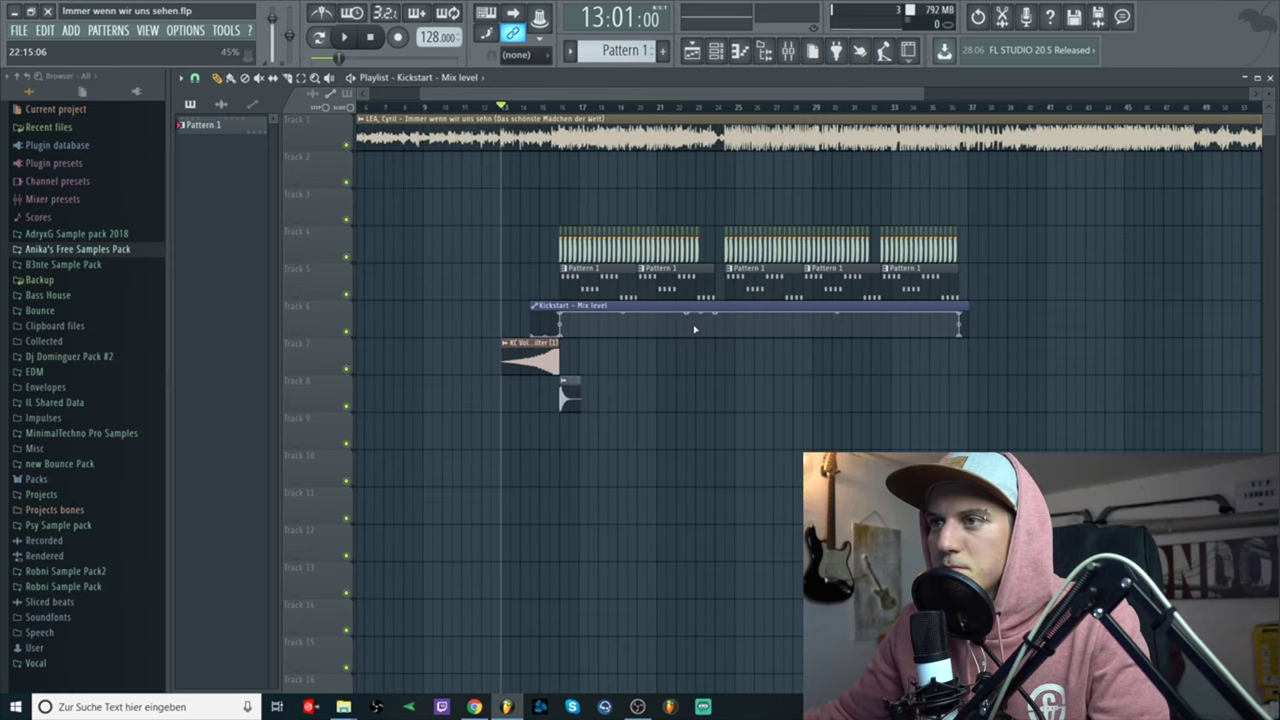
scroll(694, 326, "up", 3)
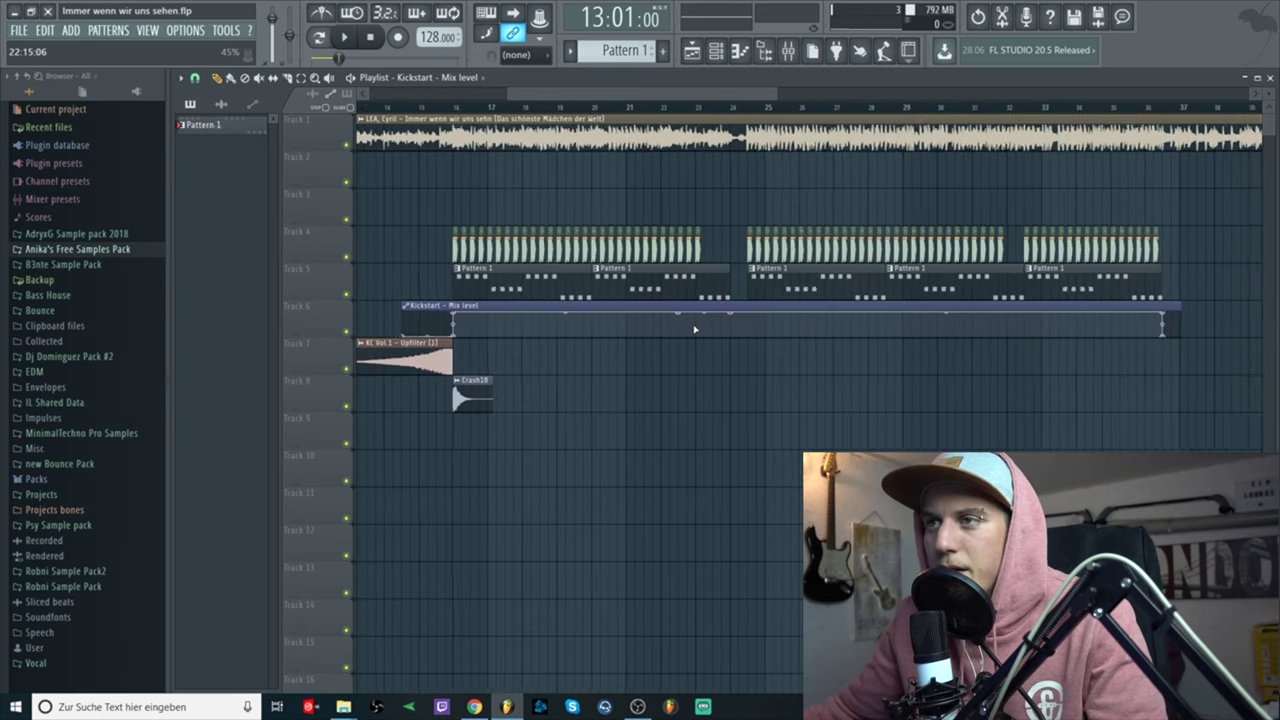